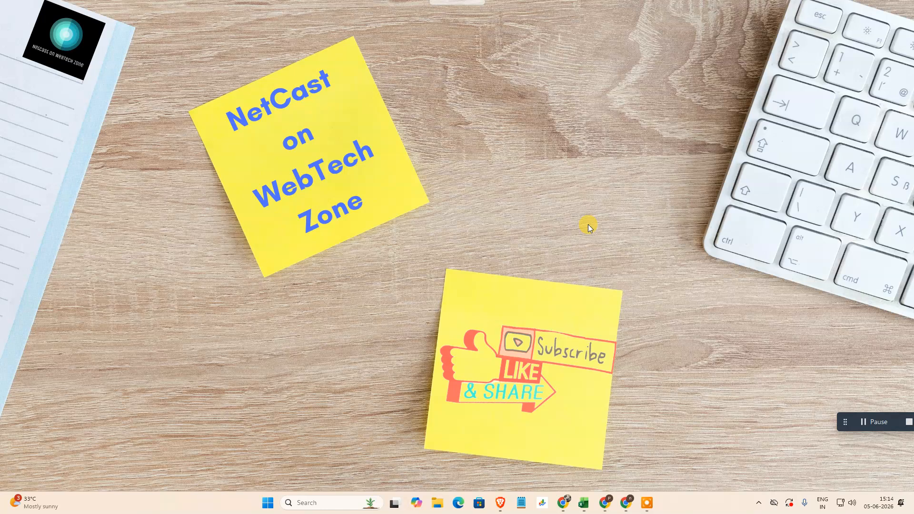
- Search Windows for File Explorer, open it and go to This PC
{"action": "left_click", "coordinate": [312, 506]}
{"action": "type", "text": "f"}
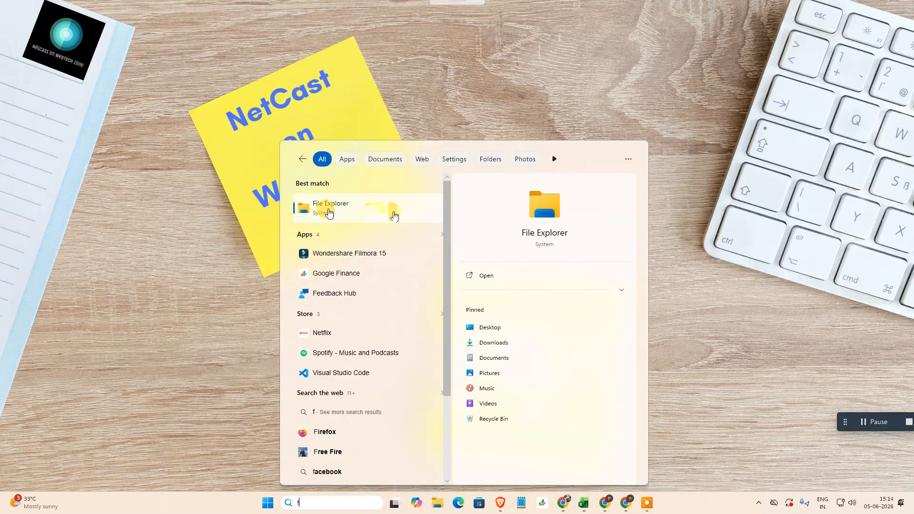
{"action": "left_click", "coordinate": [332, 210]}
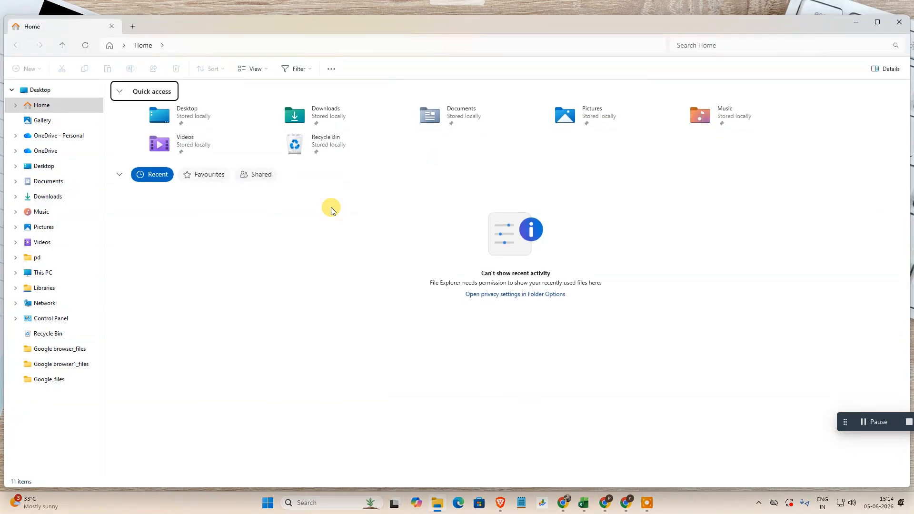
{"action": "left_click", "coordinate": [39, 273]}
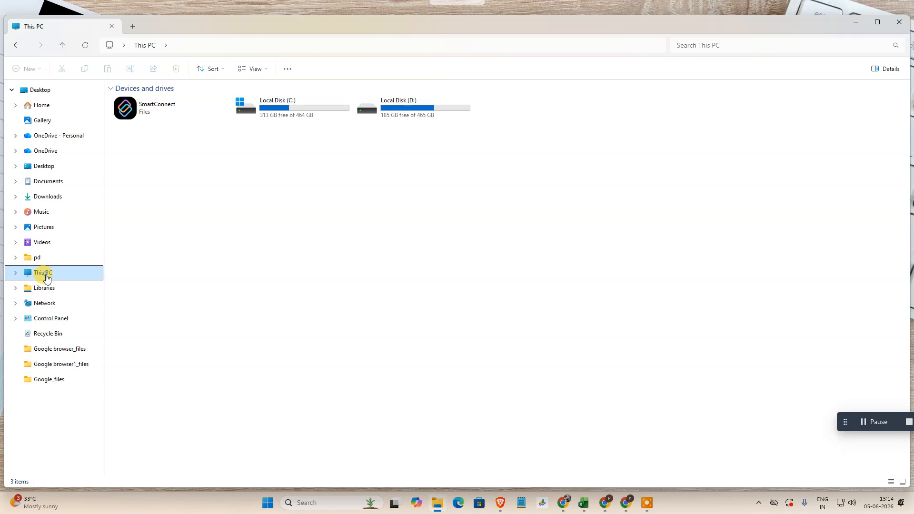
- Open Computer Management using the Manage option for This PC and reposition its window
{"action": "right_click", "coordinate": [46, 278]}
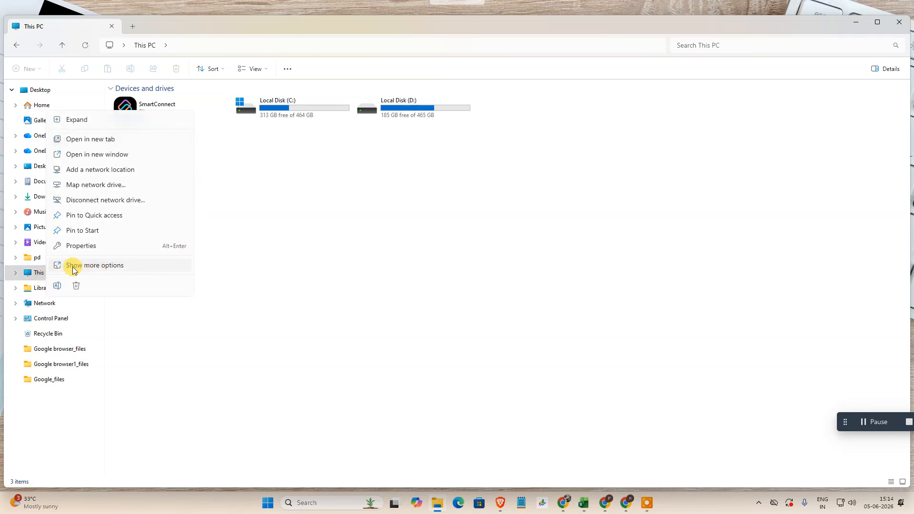
{"action": "left_click", "coordinate": [98, 265]}
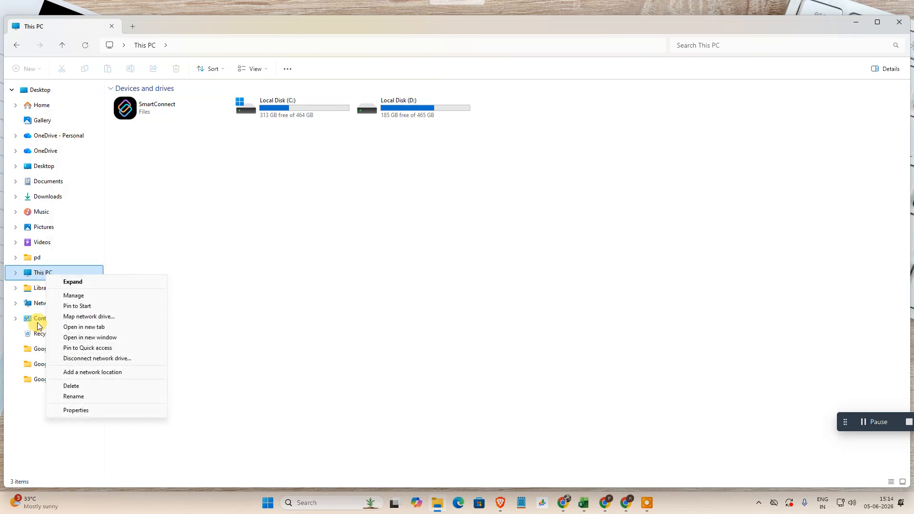
{"action": "left_click", "coordinate": [90, 299]}
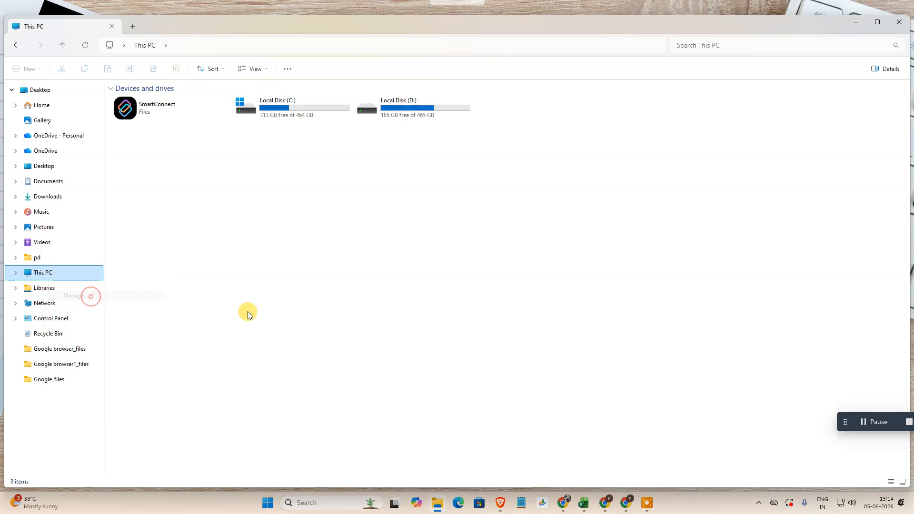
{"action": "left_click_drag", "start_coordinate": [198, 18], "coordinate": [245, 27]}
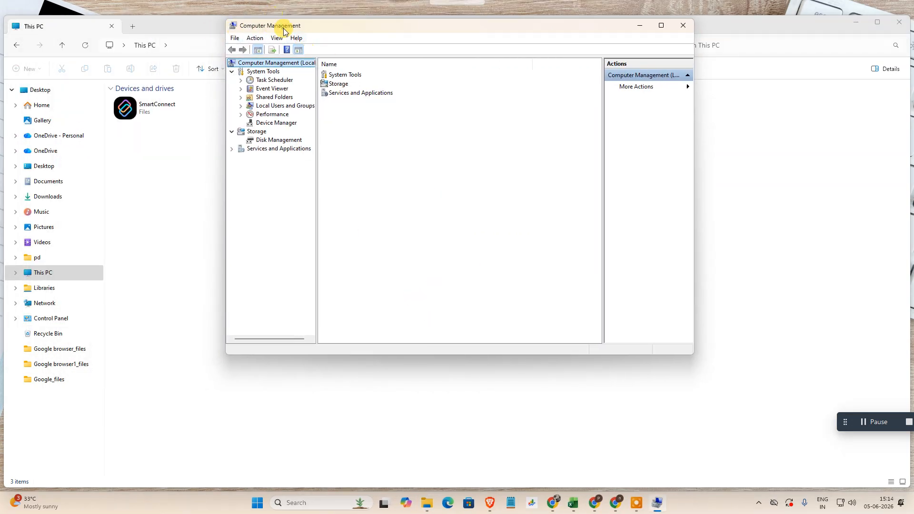
- Open Computer Management through Windows search as an alternative route, keeping only the new window and moving it toward the screen's centre
{"action": "left_click", "coordinate": [310, 503]}
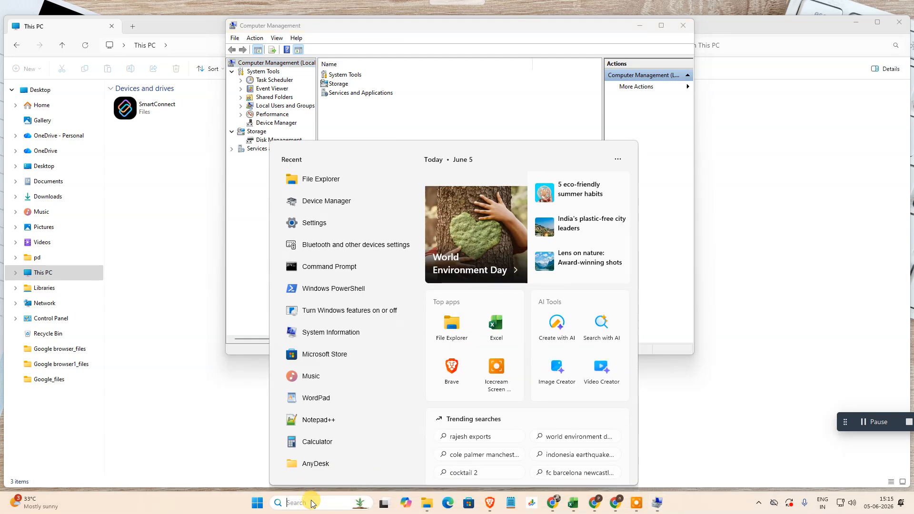
{"action": "type", "text": "computer m"}
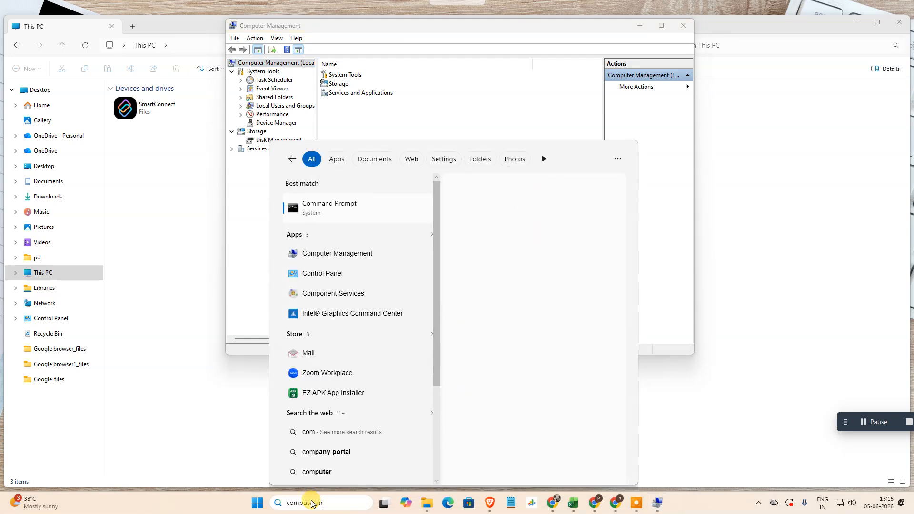
{"action": "left_click", "coordinate": [312, 207]}
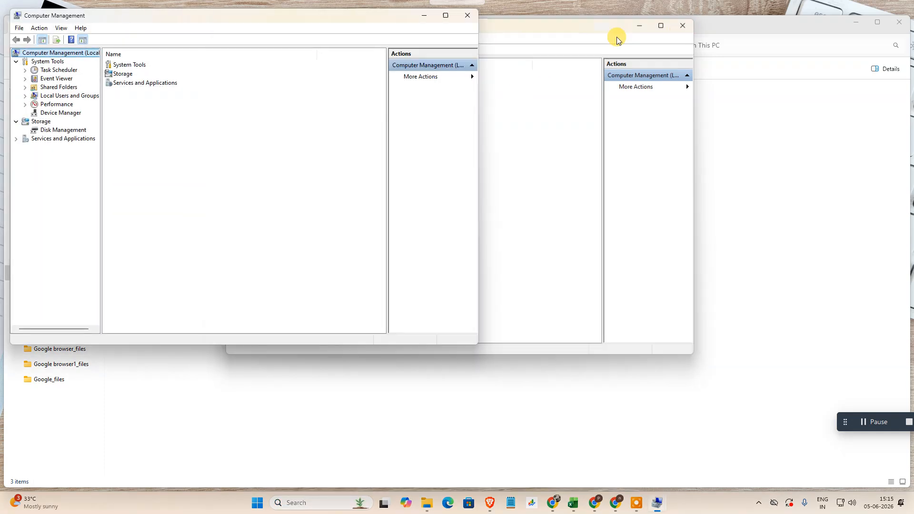
{"action": "left_click", "coordinate": [681, 28]}
{"action": "left_click_drag", "start_coordinate": [296, 21], "coordinate": [630, 77]}
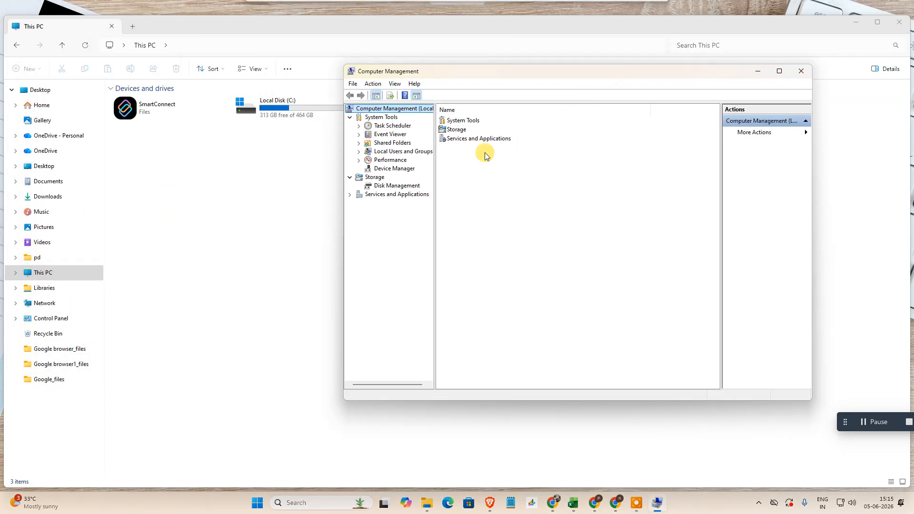
- Open the Services list under Services and Applications and maximize the Computer Management window
{"action": "left_click", "coordinate": [381, 195]}
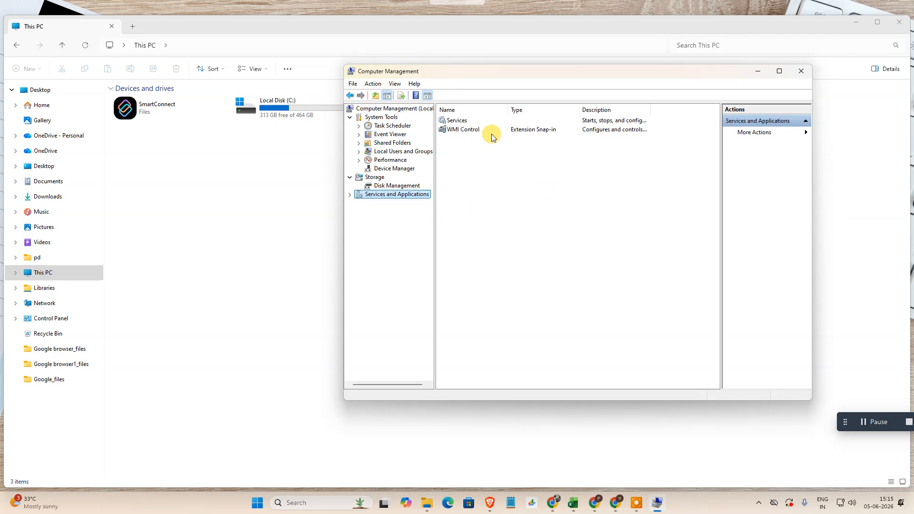
{"action": "left_click", "coordinate": [457, 121]}
{"action": "left_click_drag", "start_coordinate": [547, 76], "coordinate": [461, 86]}
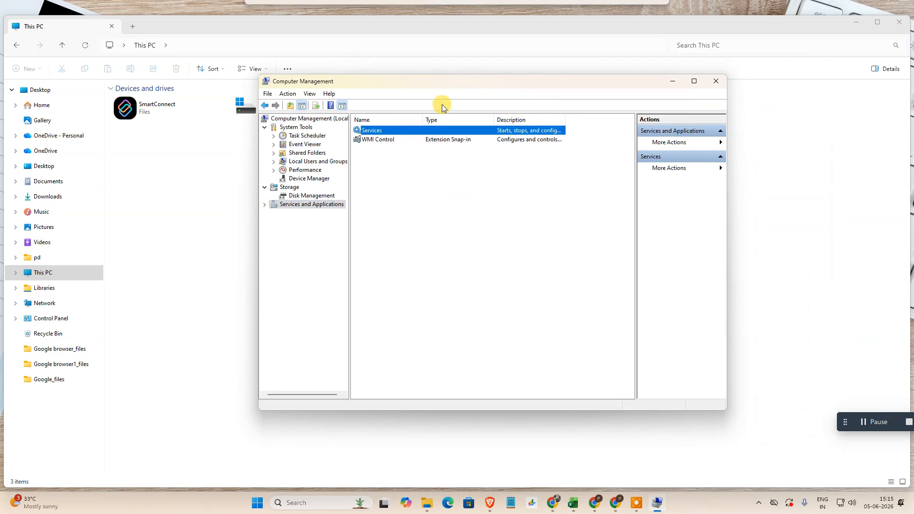
{"action": "left_click", "coordinate": [311, 205]}
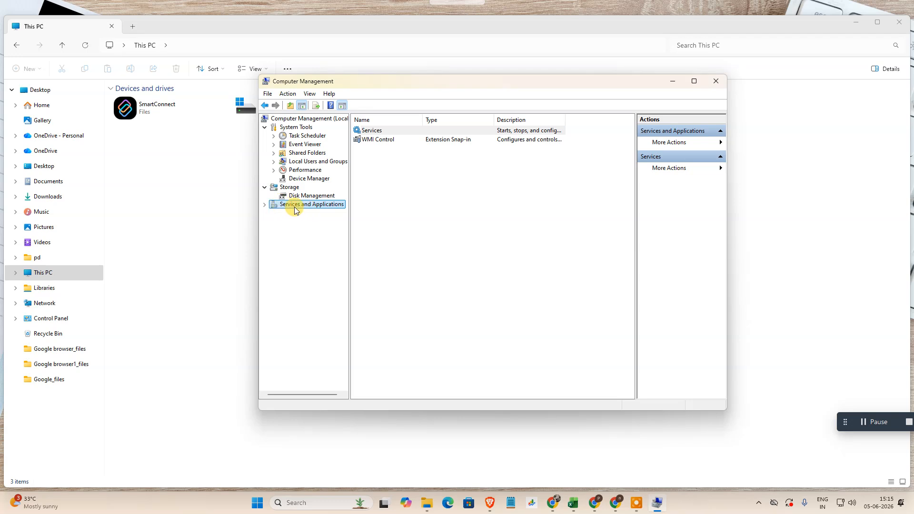
{"action": "left_click", "coordinate": [380, 133]}
{"action": "double_click", "coordinate": [382, 131]}
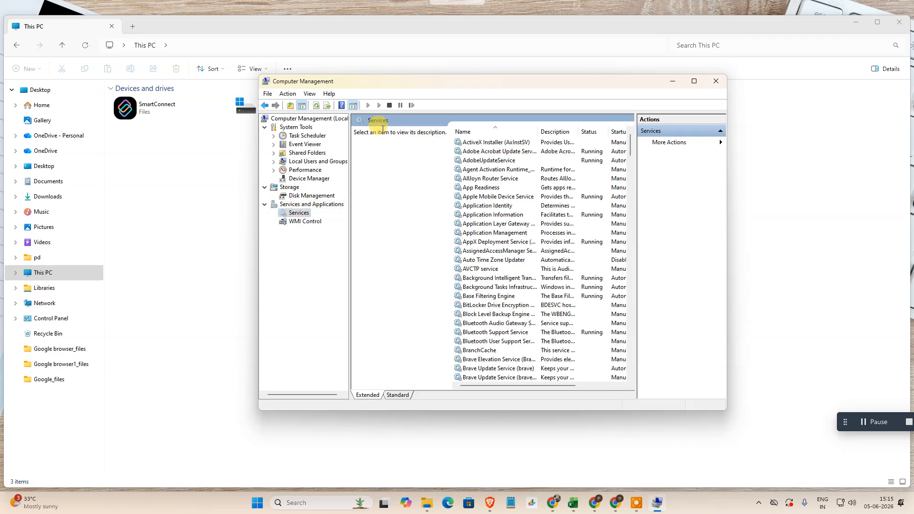
{"action": "left_click", "coordinate": [694, 81]}
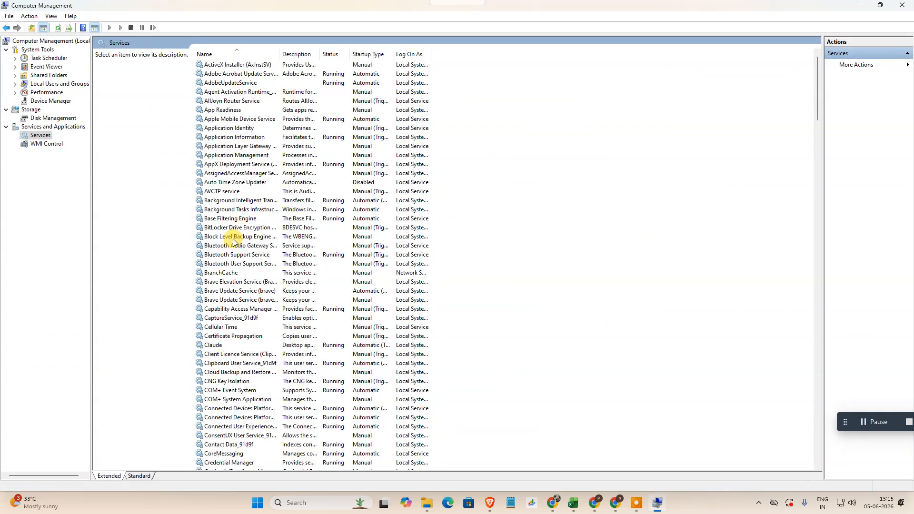
- Find the Bluetooth services in the list and set the Bluetooth Audio Gateway Service's startup type to Manual
{"action": "scroll", "coordinate": [237, 238], "scroll_direction": "down", "scroll_amount": 2}
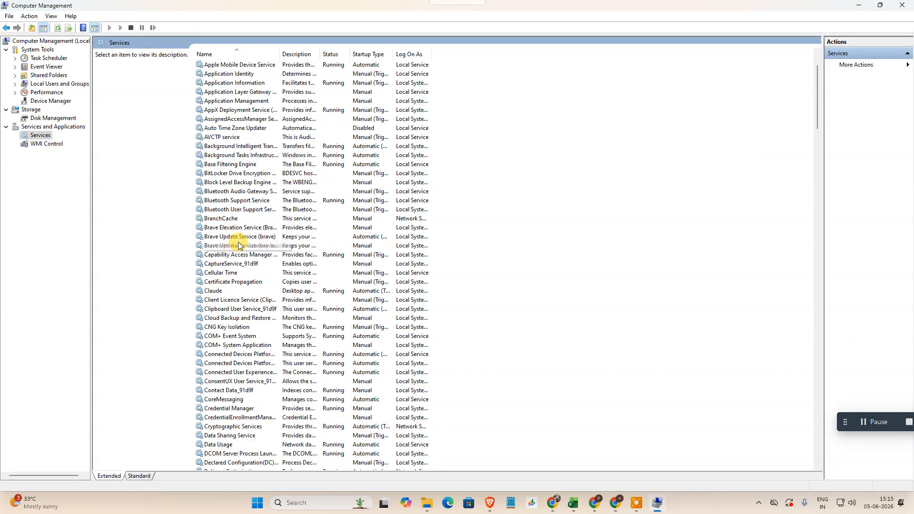
{"action": "left_click", "coordinate": [223, 191]}
{"action": "left_click", "coordinate": [222, 200]}
{"action": "left_click", "coordinate": [220, 209]}
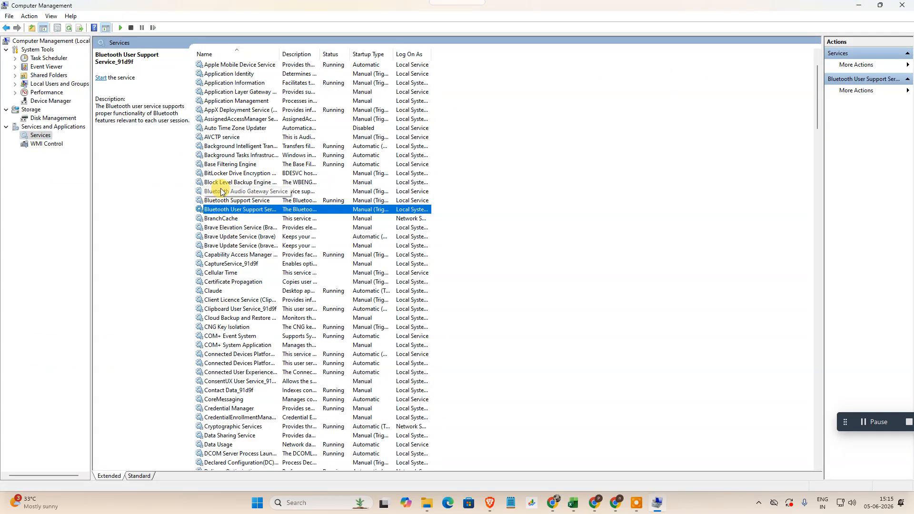
{"action": "left_click", "coordinate": [219, 192]}
{"action": "double_click", "coordinate": [219, 191]}
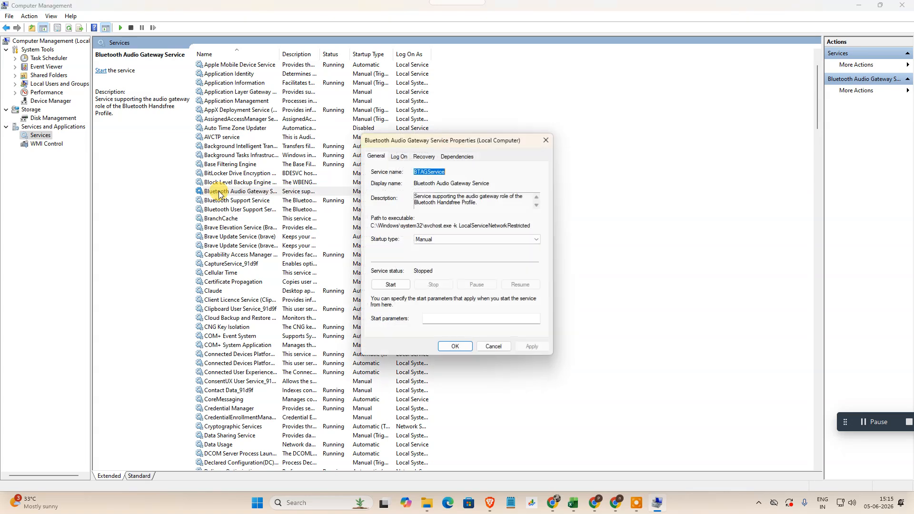
{"action": "left_click", "coordinate": [476, 239]}
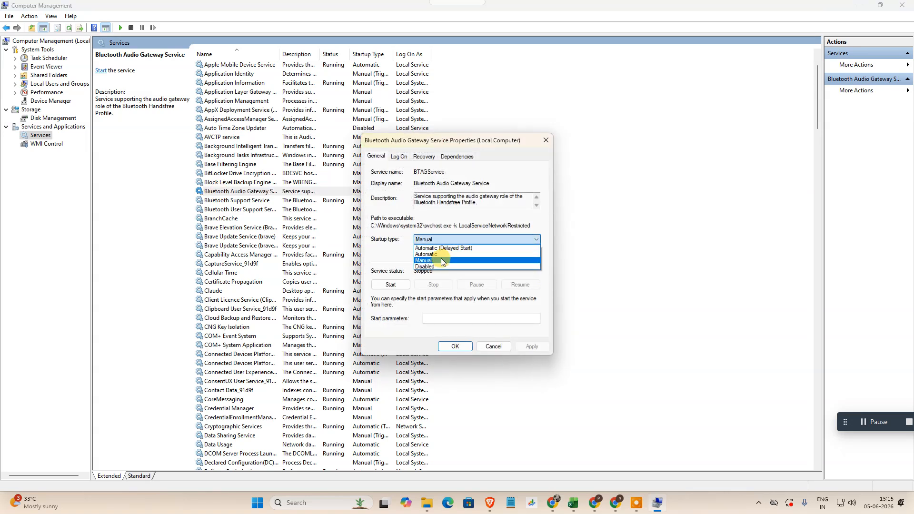
{"action": "left_click", "coordinate": [441, 260]}
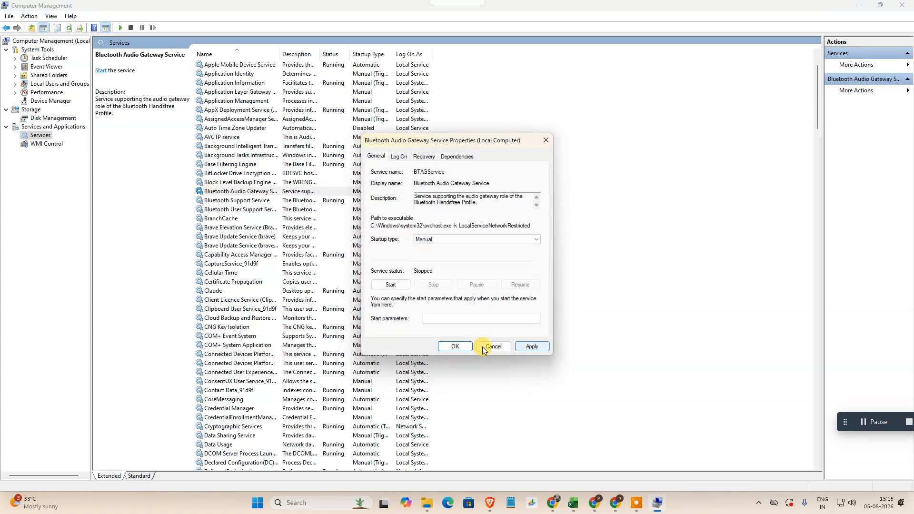
{"action": "left_click", "coordinate": [454, 346]}
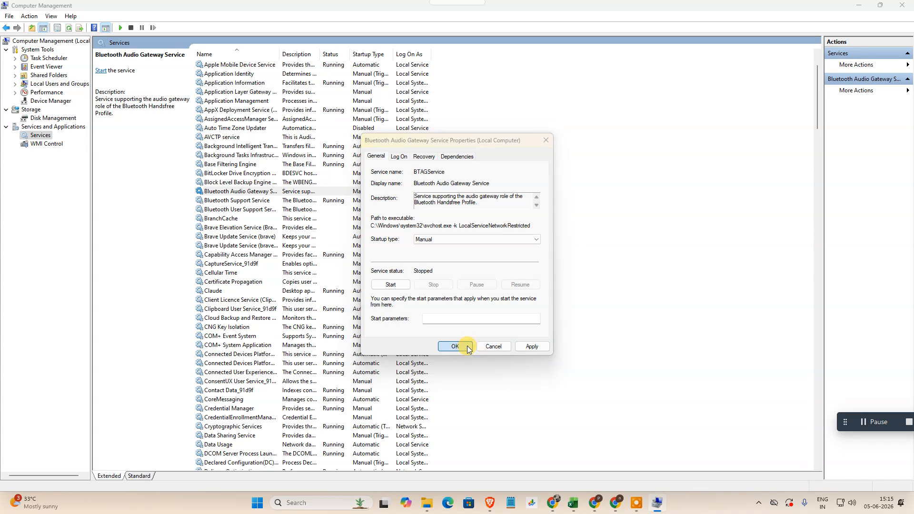
- Set the Bluetooth Support Service's startup type to Manual, and stop and restart the service, applying the changes
{"action": "left_click", "coordinate": [239, 200]}
{"action": "double_click", "coordinate": [239, 201]}
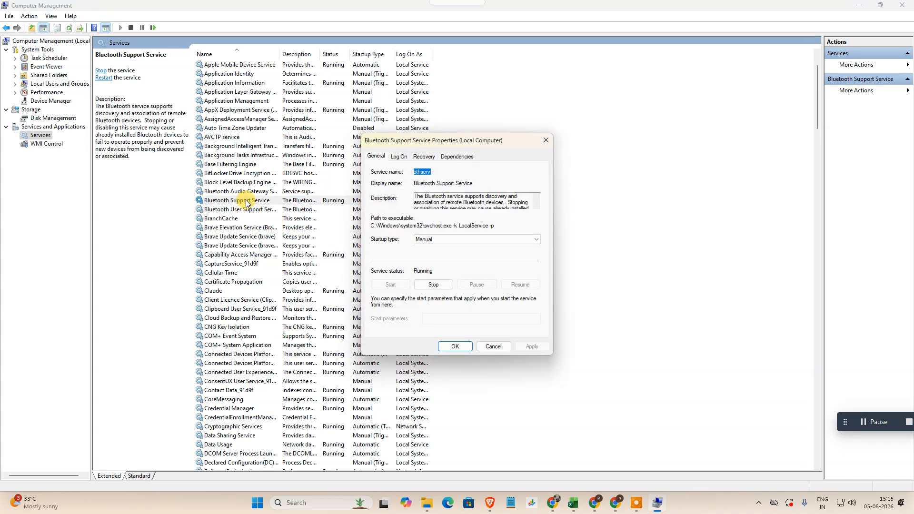
{"action": "left_click", "coordinate": [442, 239]}
{"action": "left_click", "coordinate": [440, 261]}
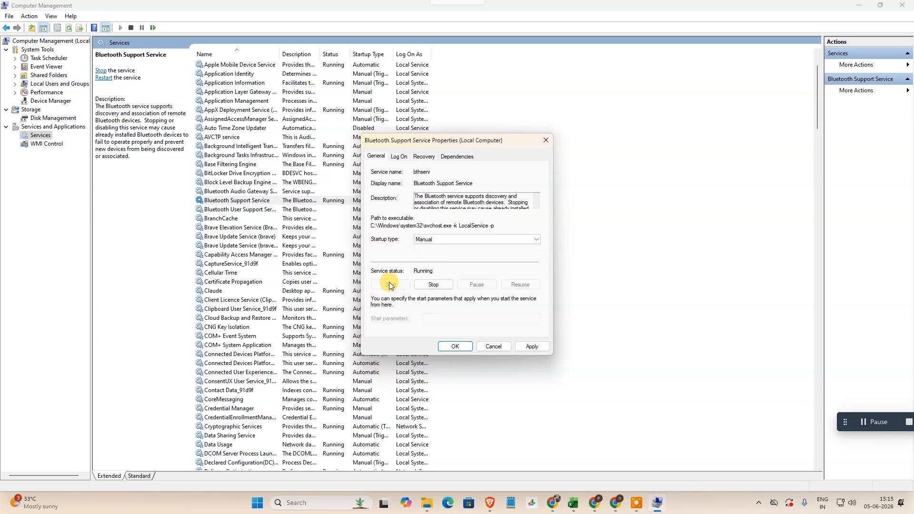
{"action": "left_click", "coordinate": [430, 286]}
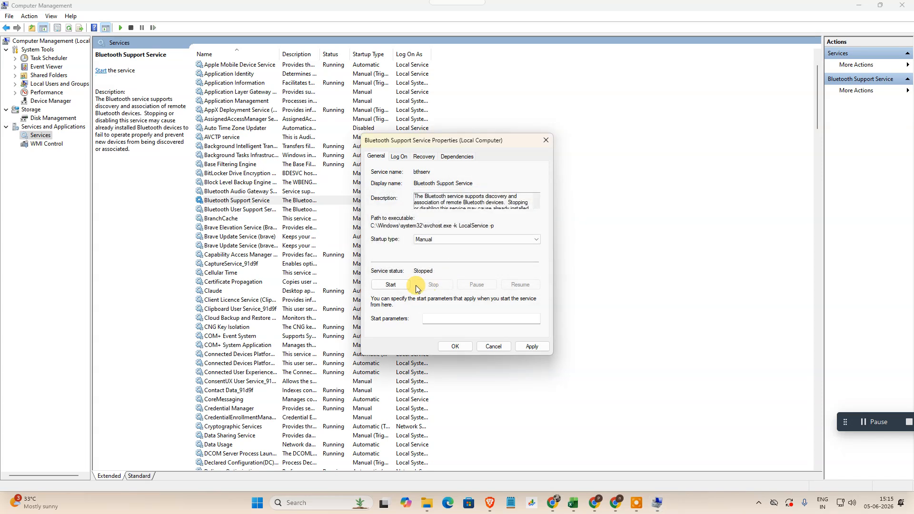
{"action": "left_click", "coordinate": [391, 285]}
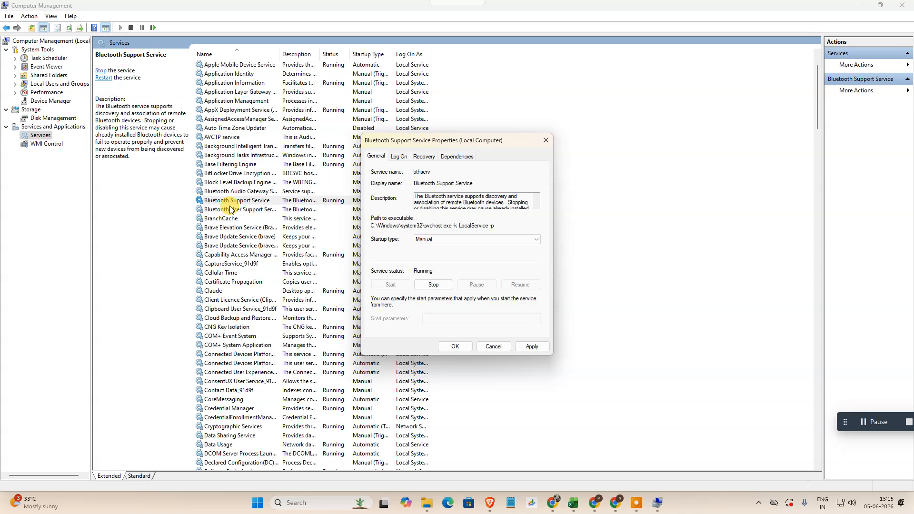
{"action": "left_click", "coordinate": [529, 345]}
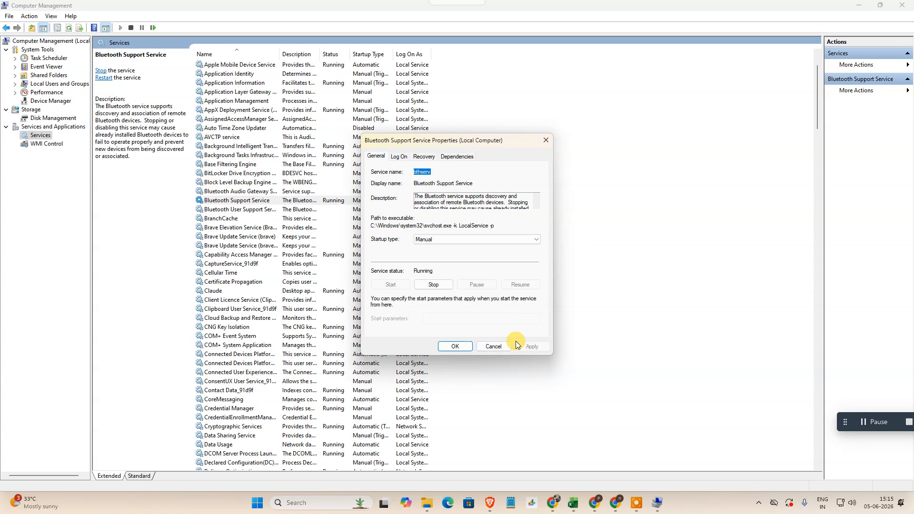
{"action": "left_click", "coordinate": [455, 346]}
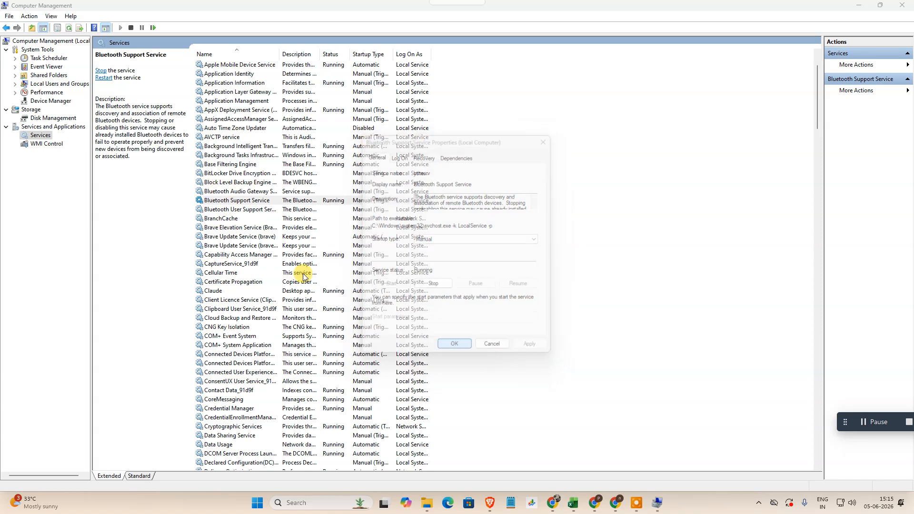
- Start the Bluetooth User Support Service from its properties and close Computer Management
{"action": "left_click", "coordinate": [234, 210]}
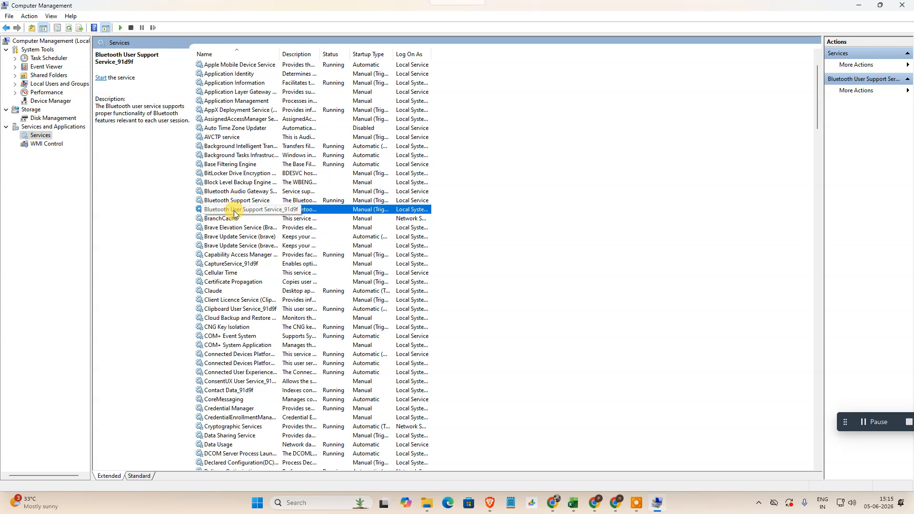
{"action": "double_click", "coordinate": [234, 212]}
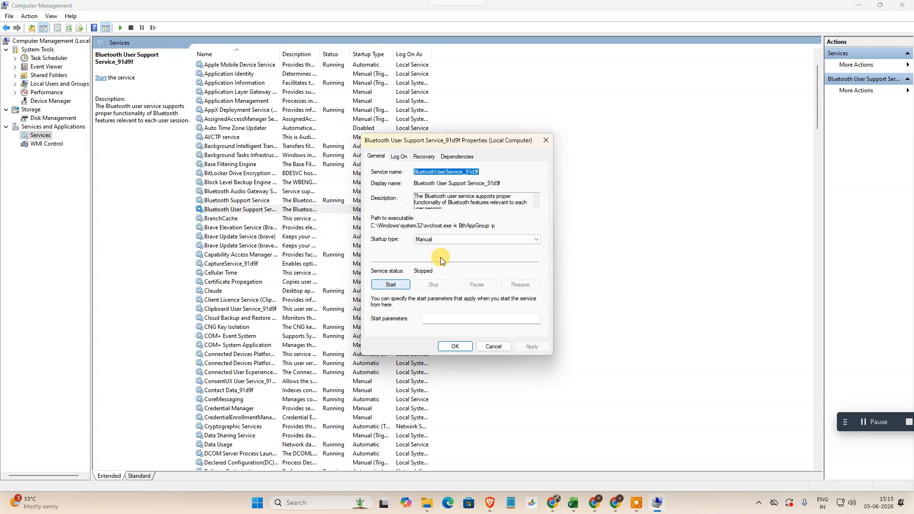
{"action": "left_click", "coordinate": [391, 285]}
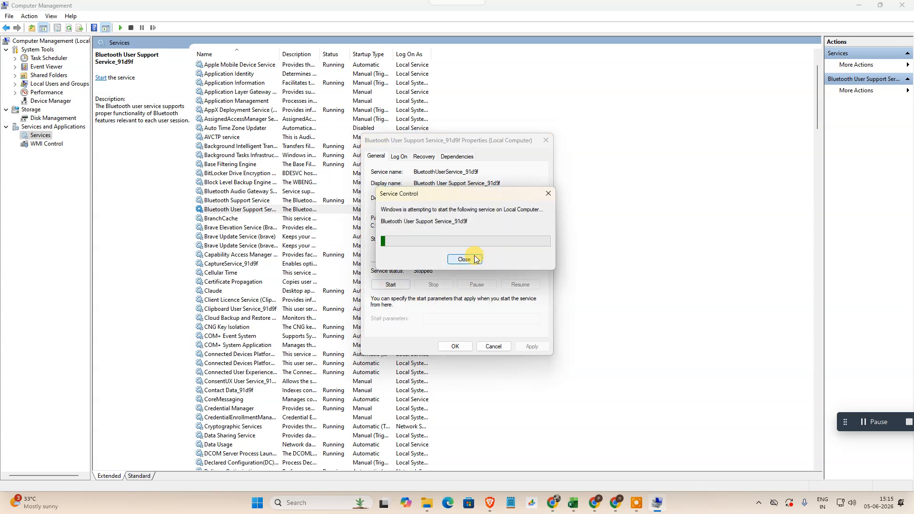
{"action": "left_click", "coordinate": [456, 346]}
{"action": "left_click", "coordinate": [902, 5]}
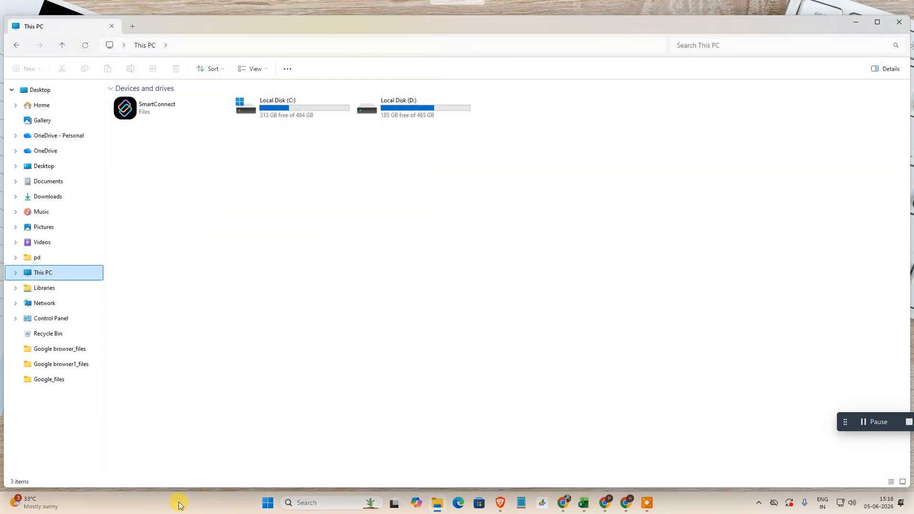
- Open Device Manager through Windows search, maximize it and select the computer's root entry in the device tree
{"action": "left_click", "coordinate": [327, 504]}
{"action": "type", "text": "device"}
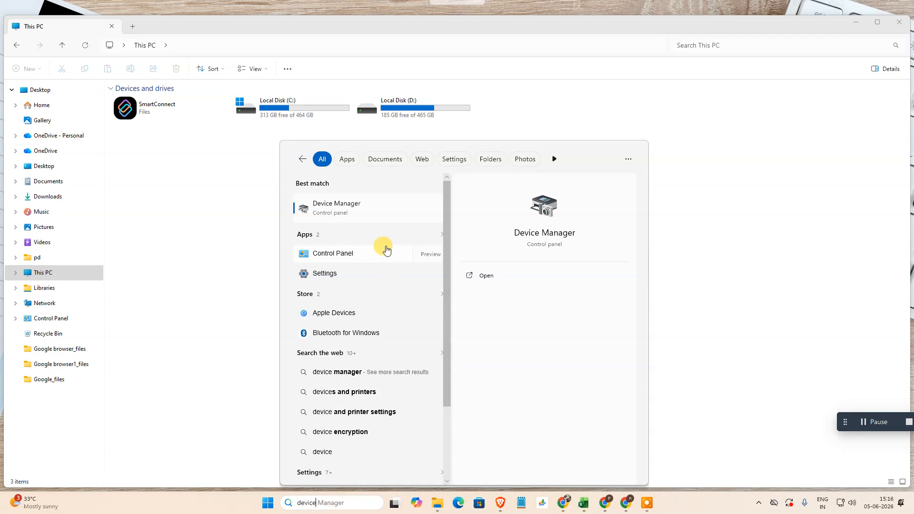
{"action": "left_click", "coordinate": [367, 208]}
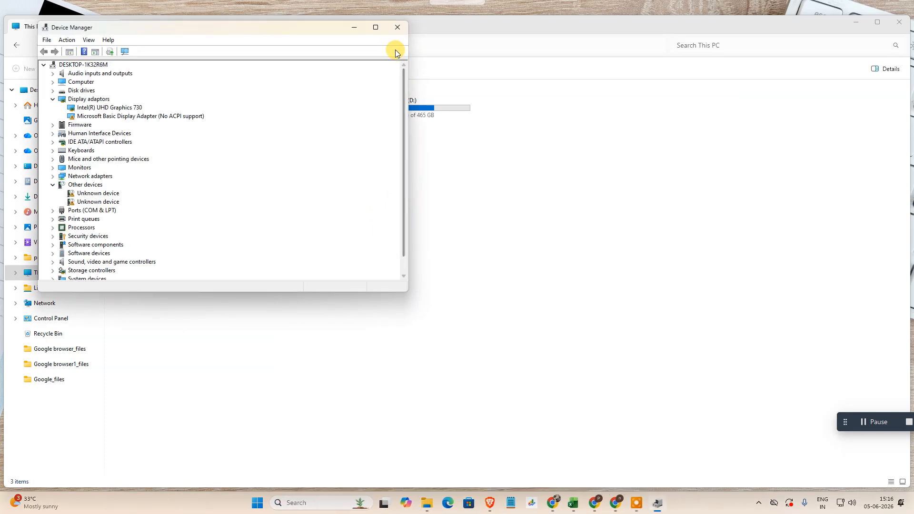
{"action": "left_click", "coordinate": [376, 28]}
{"action": "left_click", "coordinate": [35, 40]}
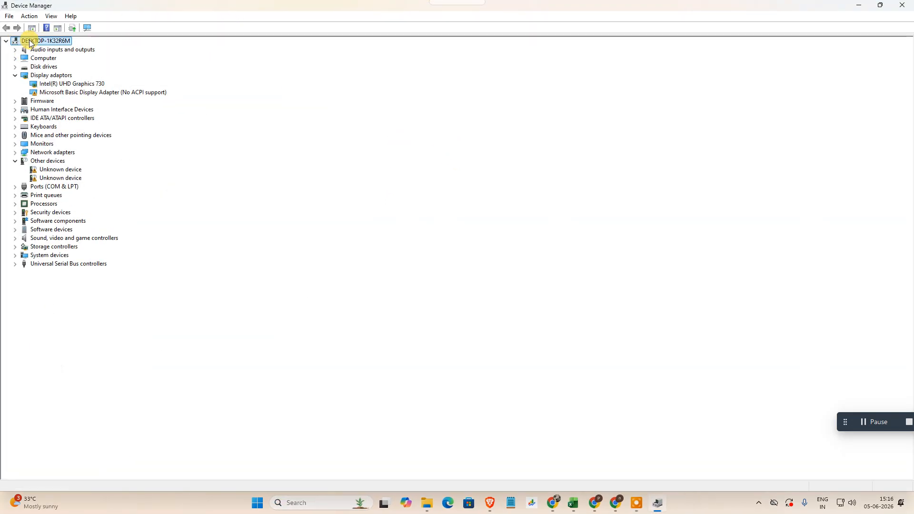
- Scan the computer's root entry for hardware changes and collapse the Display adaptors category
{"action": "right_click", "coordinate": [37, 42]}
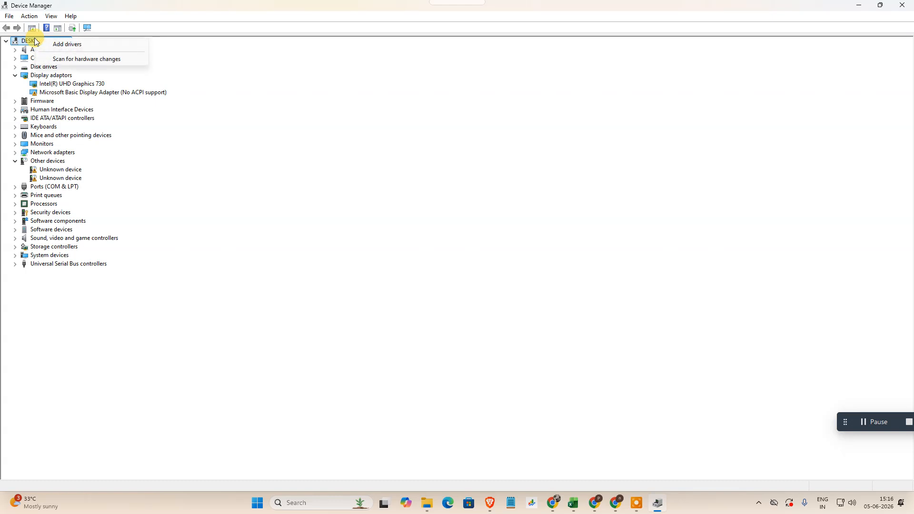
{"action": "left_click", "coordinate": [91, 60]}
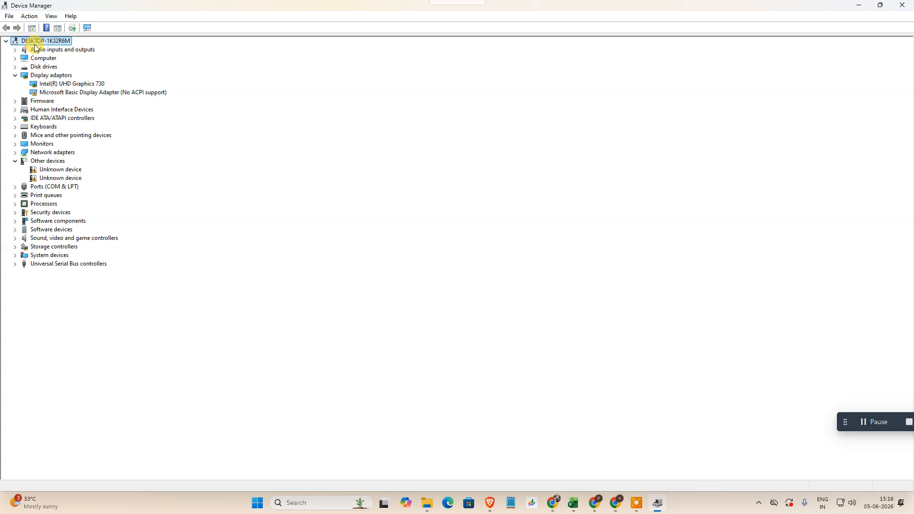
{"action": "left_click", "coordinate": [15, 76]}
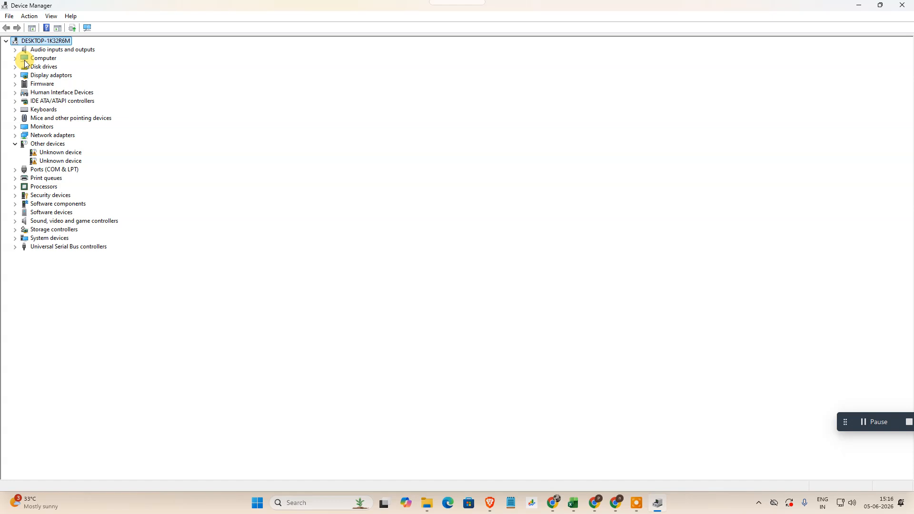
- Examine the actions offered for ACPI x64-based PC under Computer and Intel(R) UHD Graphics 730 under Display adaptors, collapsing Display adaptors again
{"action": "left_click", "coordinate": [14, 58]}
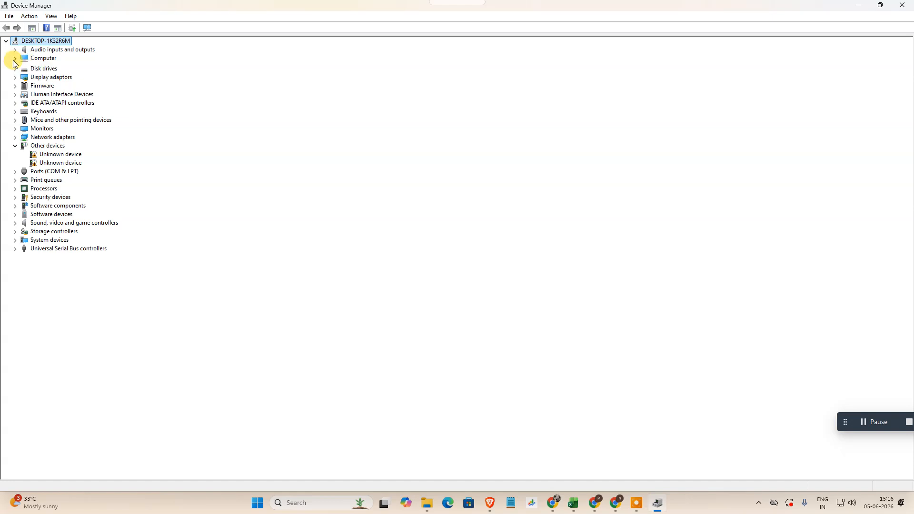
{"action": "left_click", "coordinate": [62, 67]}
{"action": "right_click", "coordinate": [62, 70]}
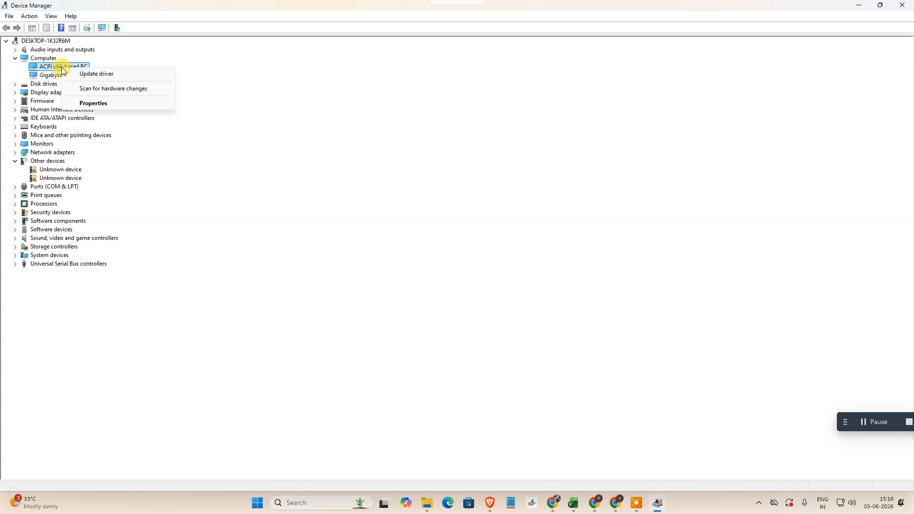
{"action": "left_click", "coordinate": [16, 92]}
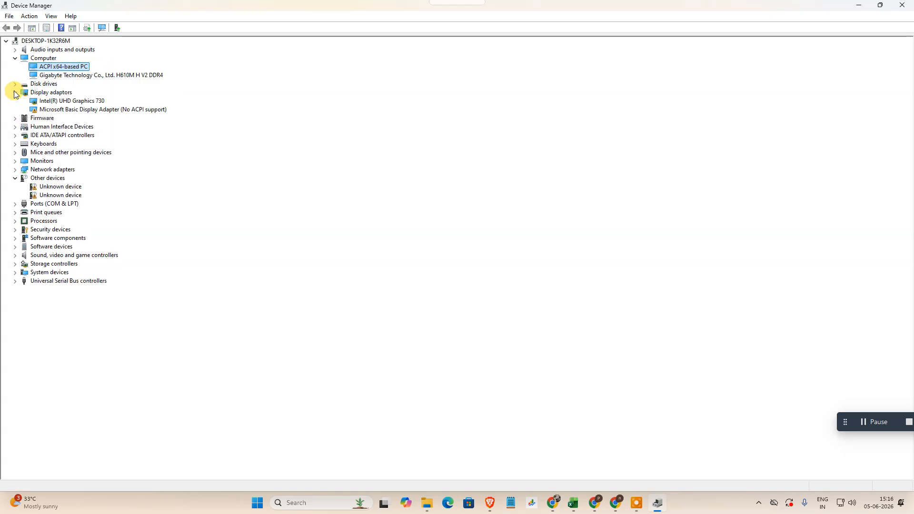
{"action": "left_click", "coordinate": [62, 101]}
{"action": "right_click", "coordinate": [61, 102]}
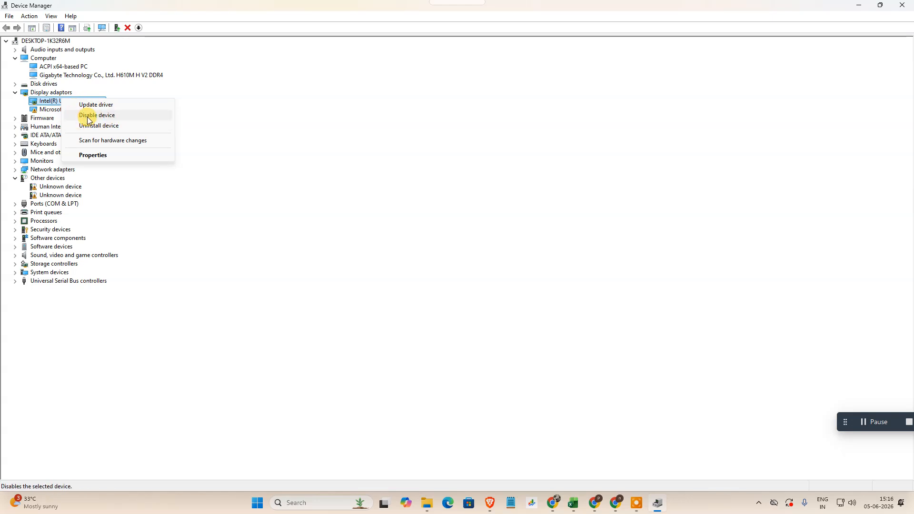
{"action": "left_click", "coordinate": [14, 92]}
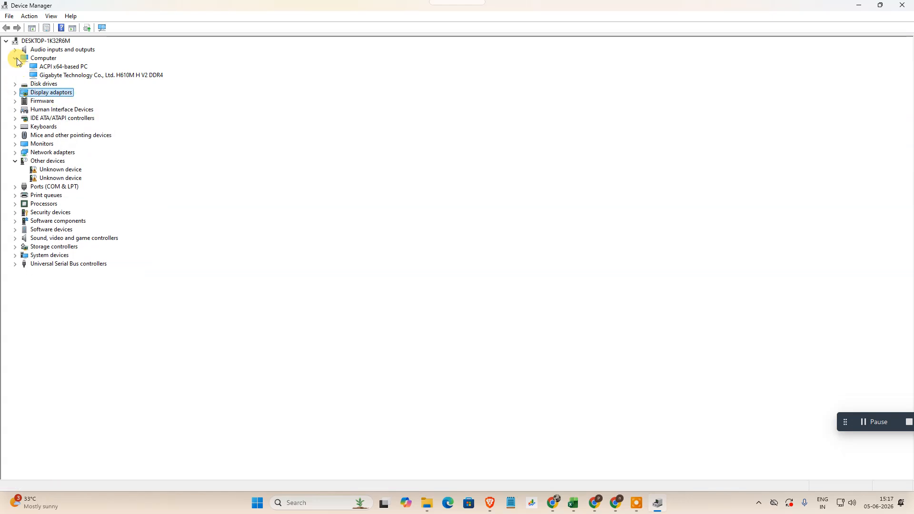
- Check the actions offered for ACPI x64-based PC and for Realtek PCIe GbE Family Controller under Network adapters
{"action": "left_click", "coordinate": [16, 59]}
{"action": "left_click", "coordinate": [16, 58]}
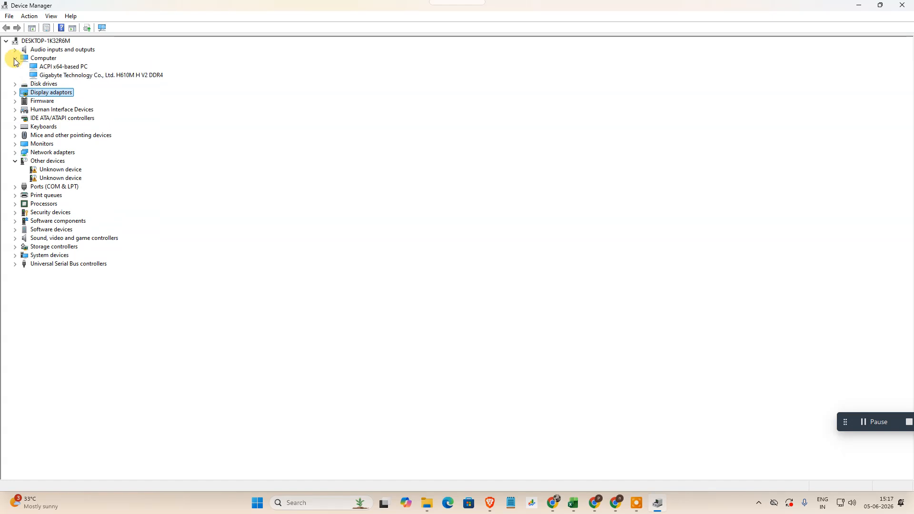
{"action": "left_click", "coordinate": [70, 67]}
{"action": "right_click", "coordinate": [62, 67]}
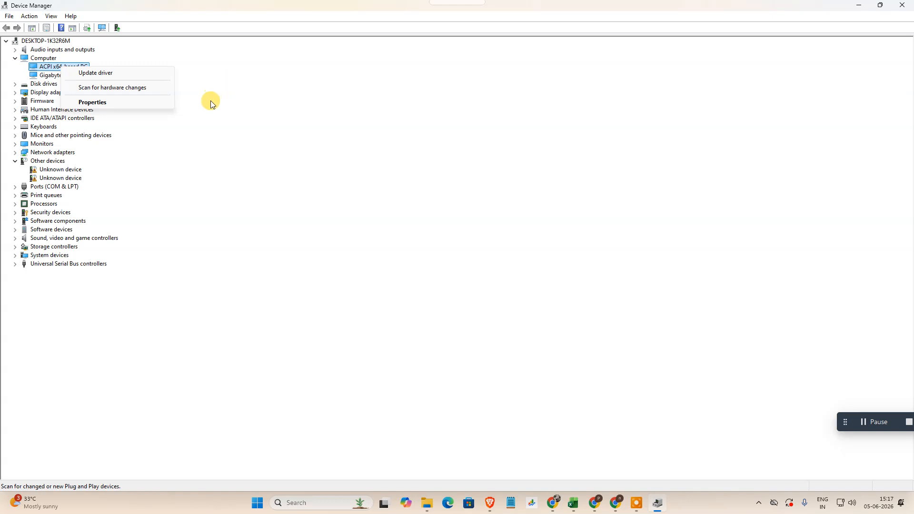
{"action": "left_click", "coordinate": [143, 168]}
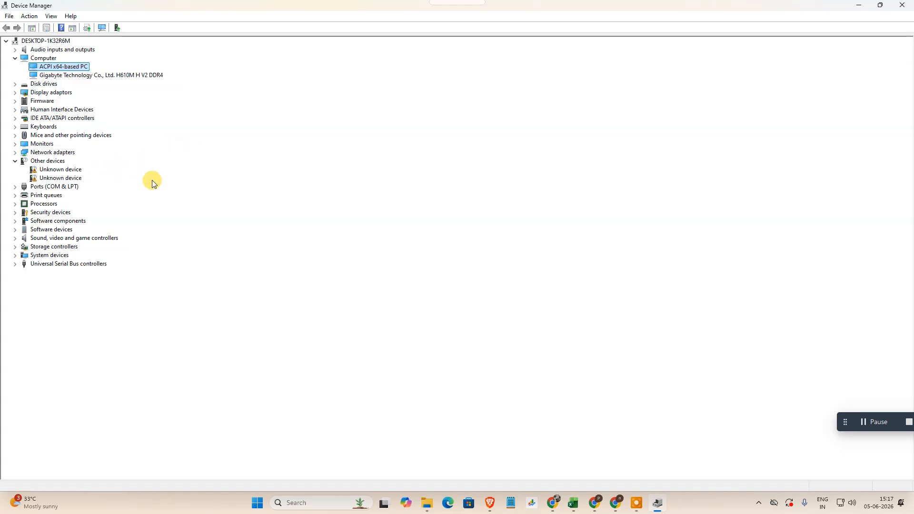
{"action": "left_click", "coordinate": [15, 153]}
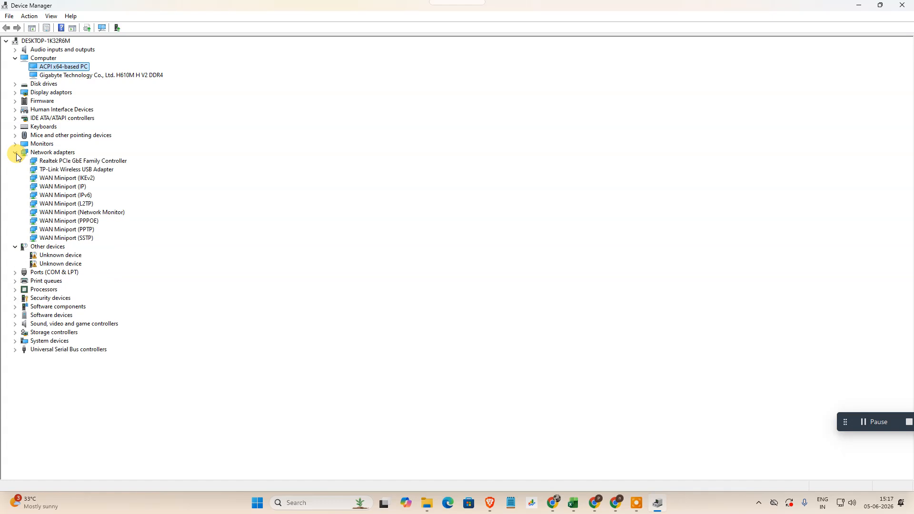
{"action": "left_click", "coordinate": [47, 162]}
{"action": "right_click", "coordinate": [48, 163]}
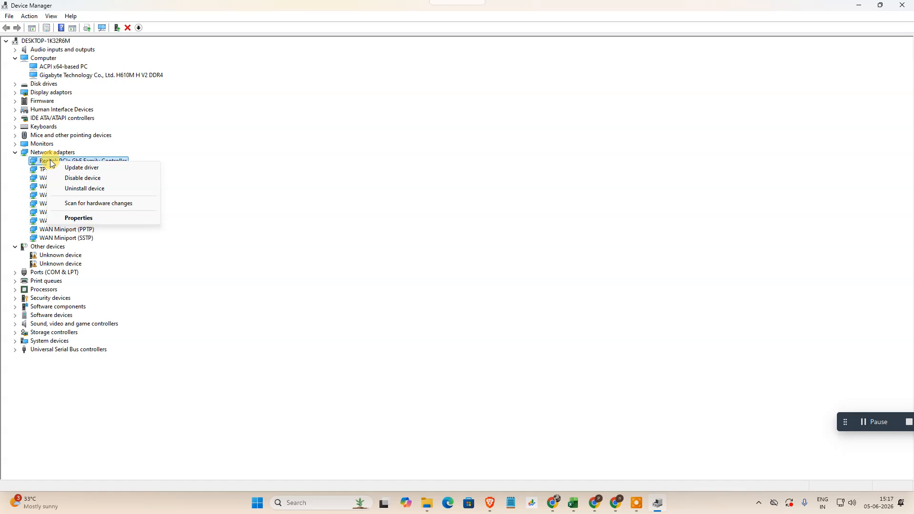
{"action": "left_click", "coordinate": [52, 118]}
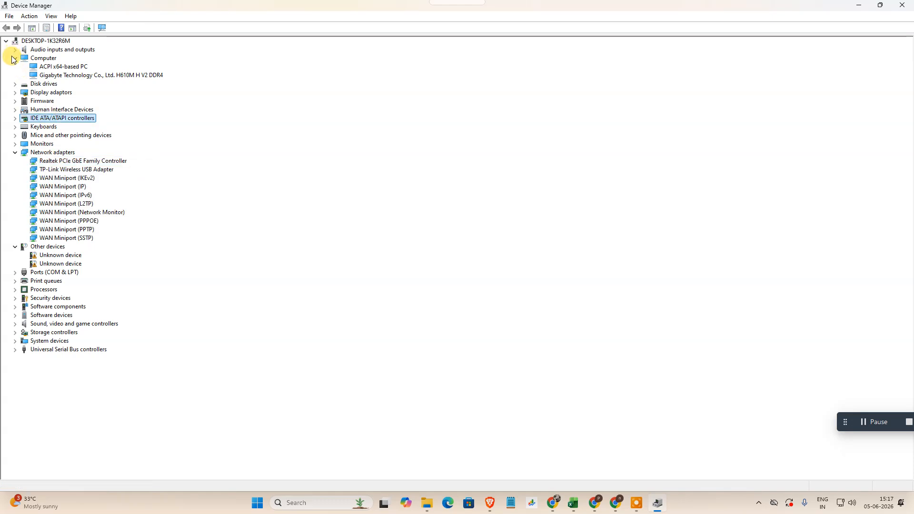
- View the driver update options for ACPI x64-based PC, dismiss them without searching and close Device Manager
{"action": "left_click", "coordinate": [61, 67]}
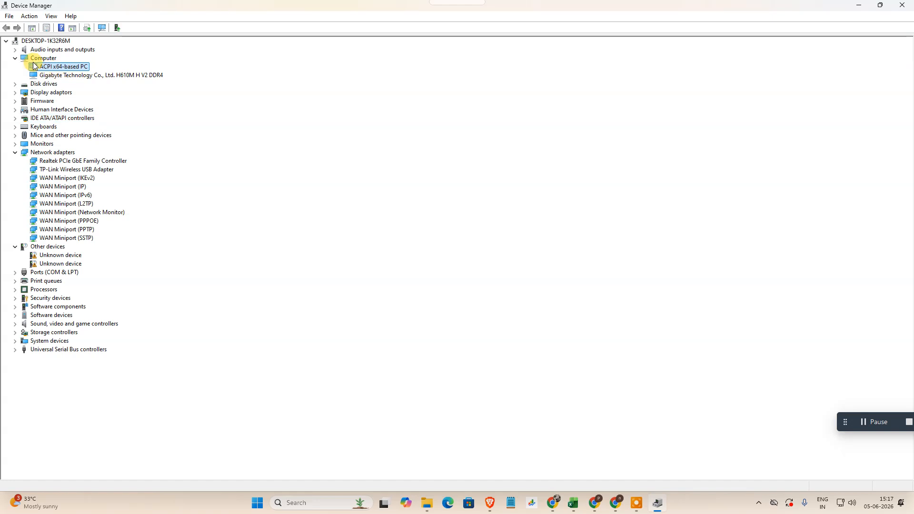
{"action": "right_click", "coordinate": [58, 67]}
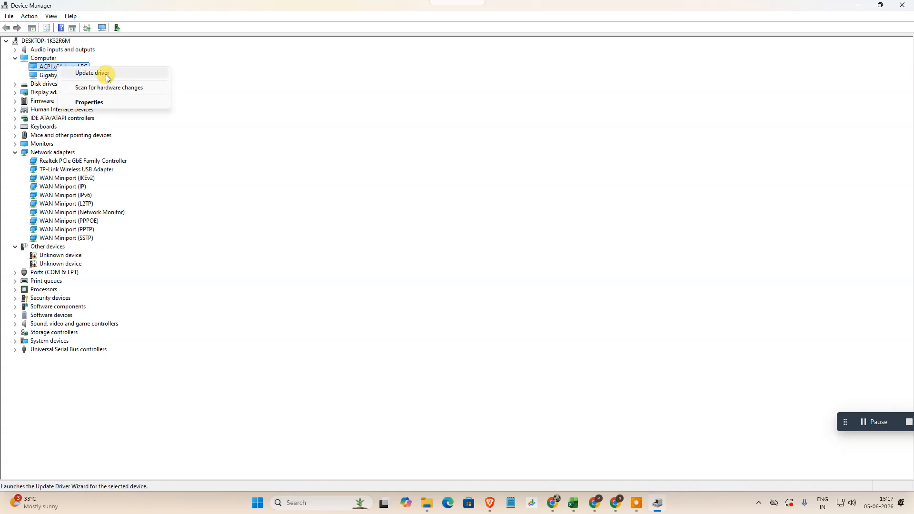
{"action": "left_click", "coordinate": [85, 78]}
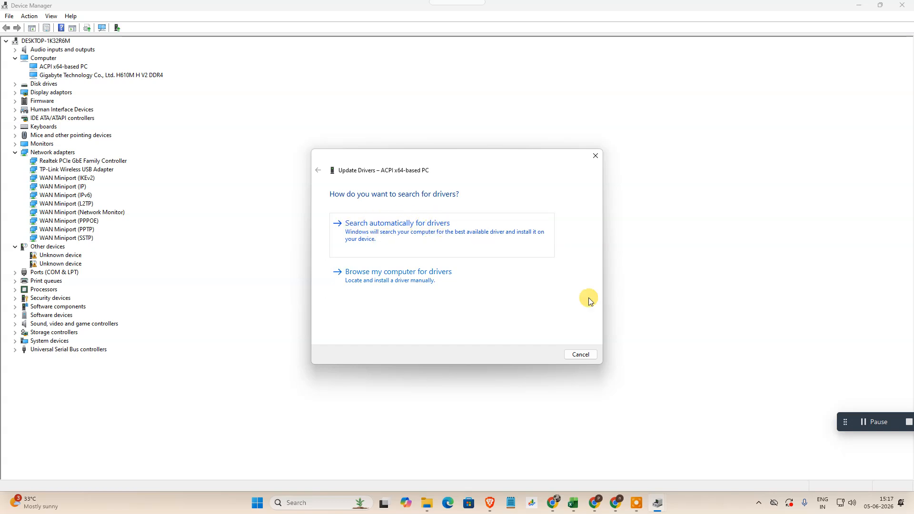
{"action": "left_click", "coordinate": [595, 161]}
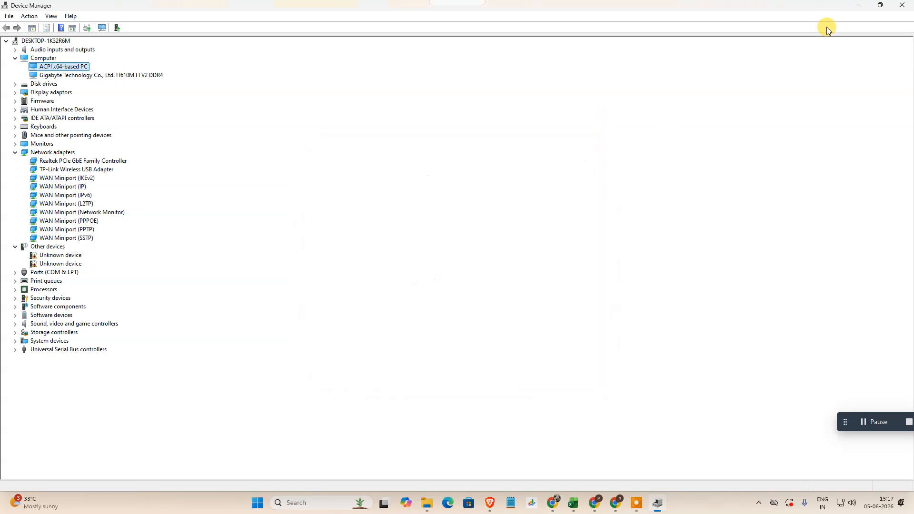
{"action": "left_click", "coordinate": [904, 11]}
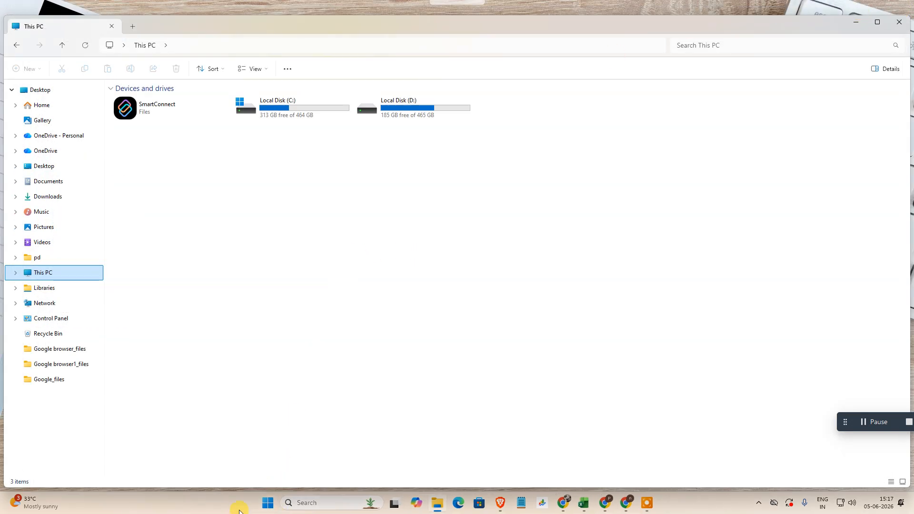
- Open Settings through Windows search
{"action": "left_click", "coordinate": [315, 504]}
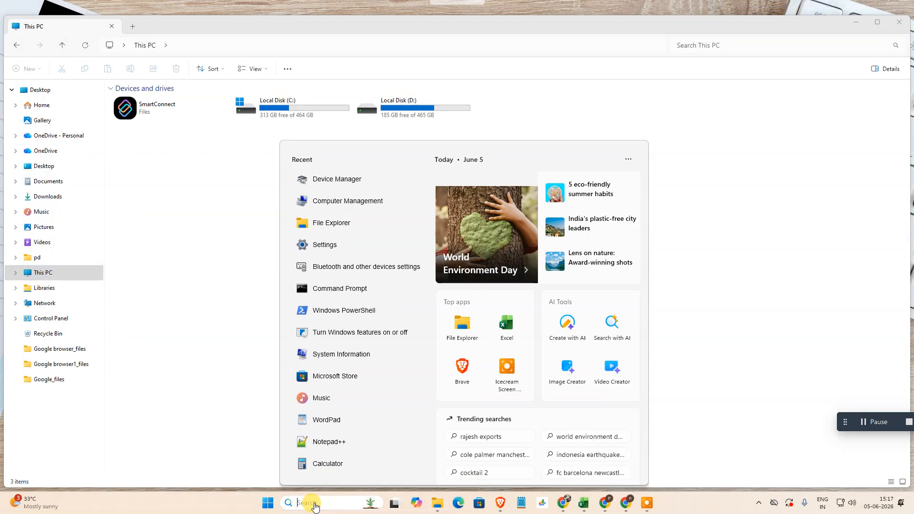
{"action": "type", "text": "seein"}
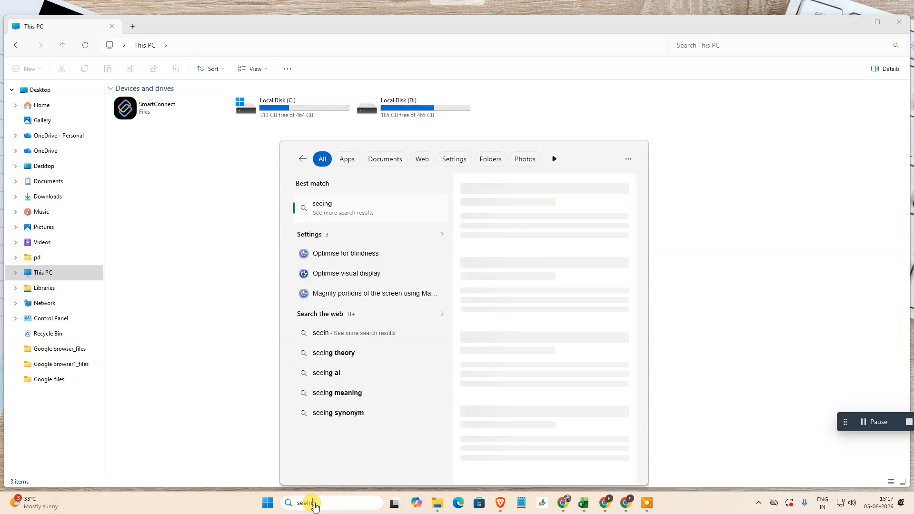
{"action": "key", "text": "BackSpace"}
{"action": "key", "text": "BackSpace"}
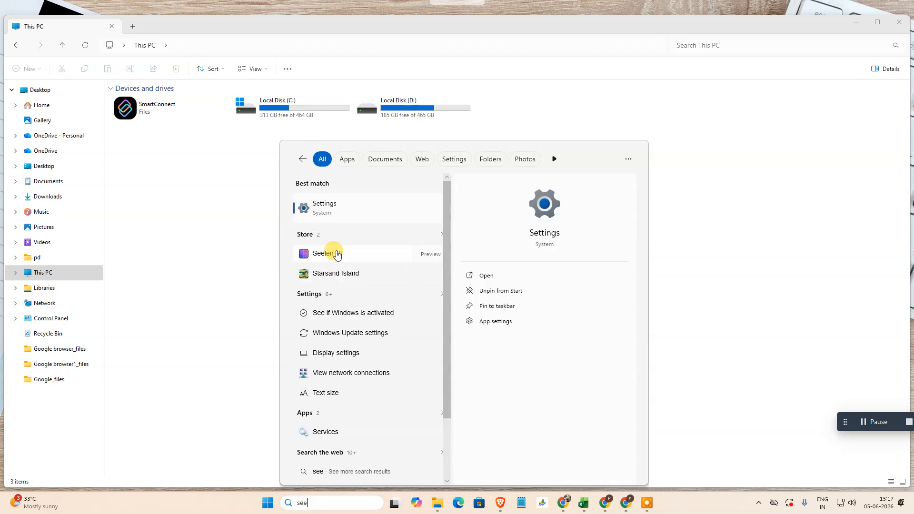
{"action": "left_click", "coordinate": [334, 215]}
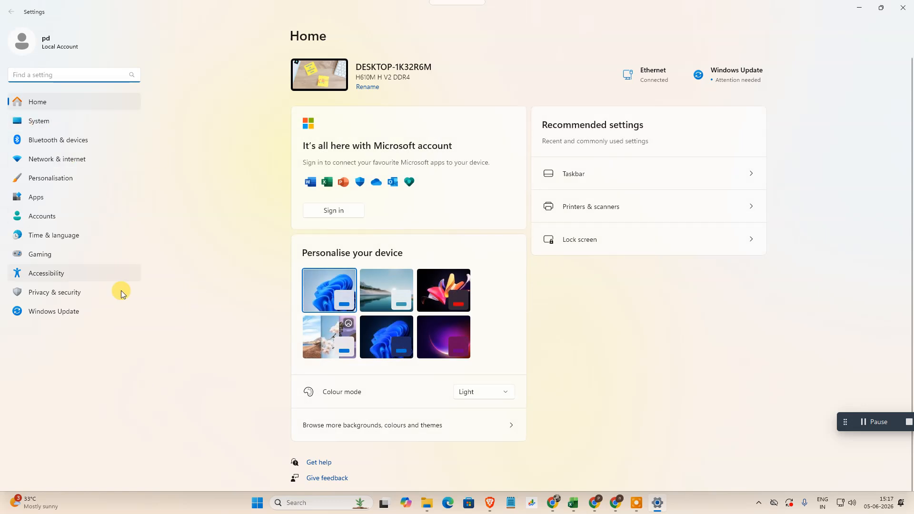
- Check the optional updates in Windows Update's advanced options and close Settings
{"action": "left_click", "coordinate": [77, 312]}
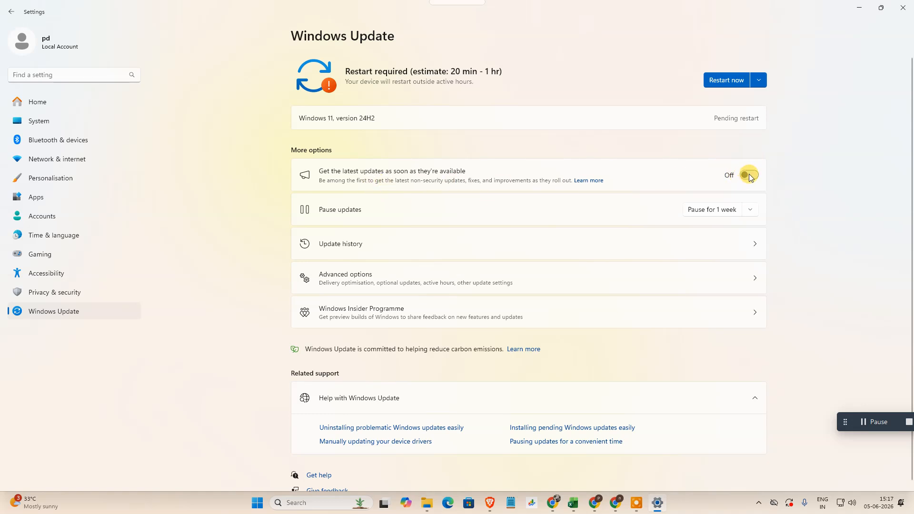
{"action": "scroll", "coordinate": [871, 190], "scroll_direction": "down", "scroll_amount": 1}
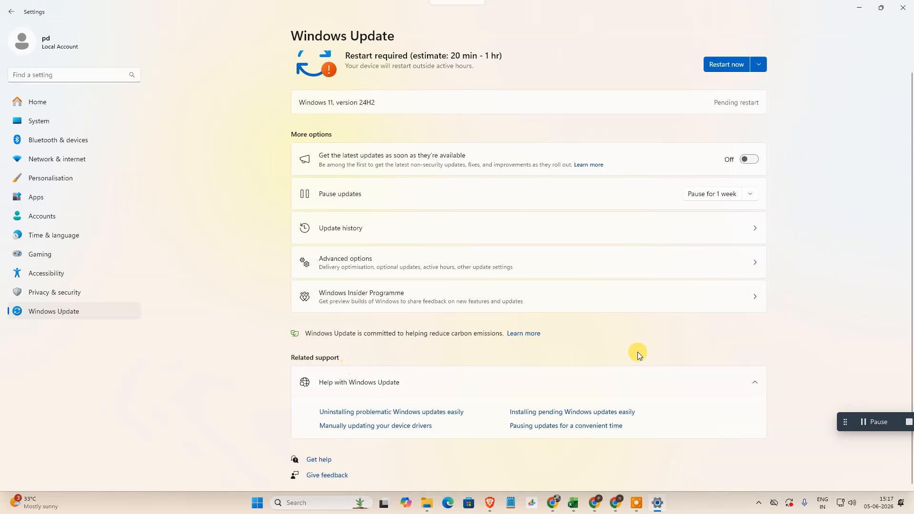
{"action": "left_click", "coordinate": [384, 265]}
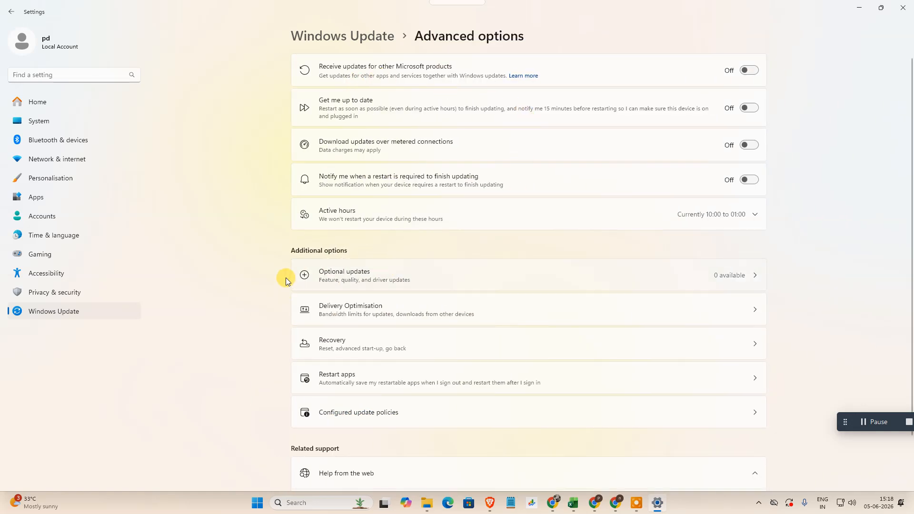
{"action": "left_click", "coordinate": [447, 279]}
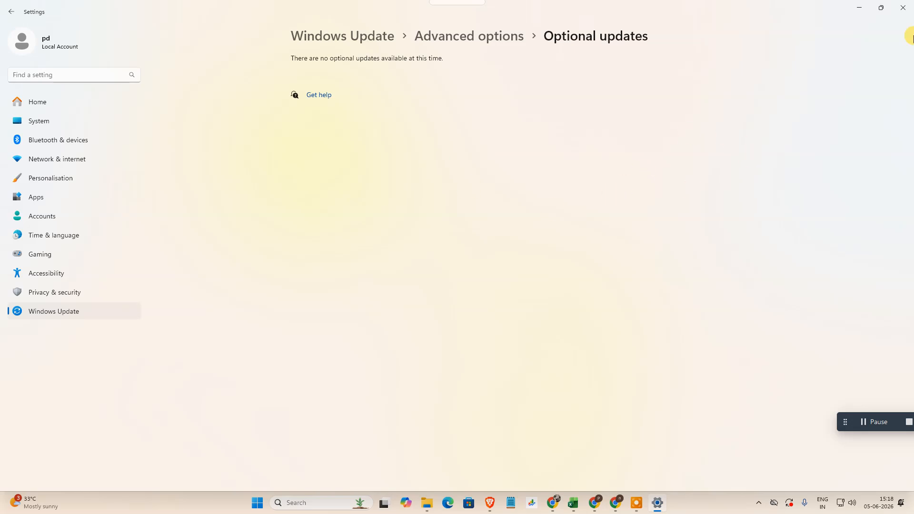
{"action": "left_click", "coordinate": [903, 8]}
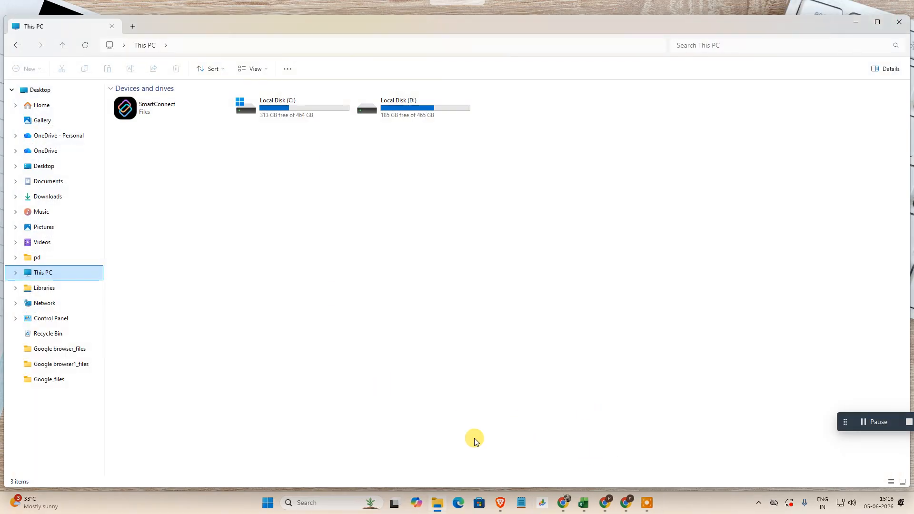
- Open Device Manager through Windows search, scan the computer's root entry for hardware changes and close the window
{"action": "left_click", "coordinate": [261, 503]}
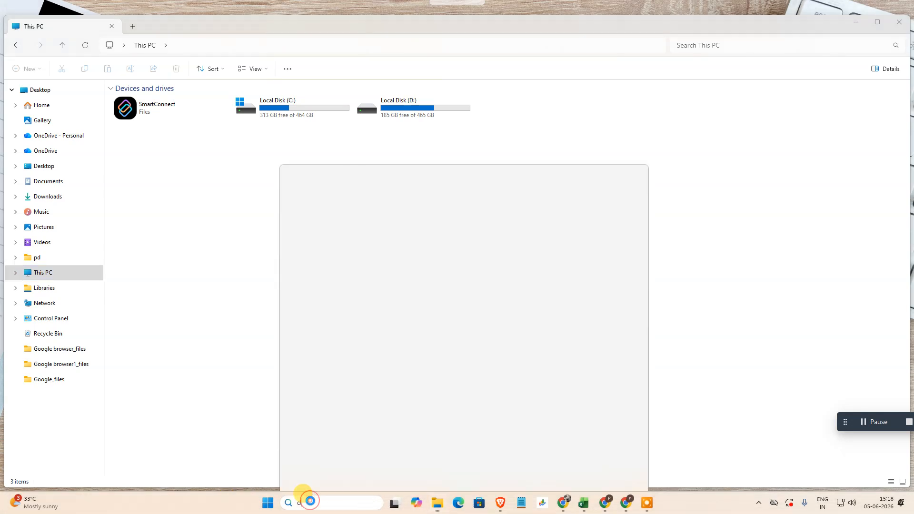
{"action": "type", "text": "device"}
{"action": "left_click", "coordinate": [365, 214]}
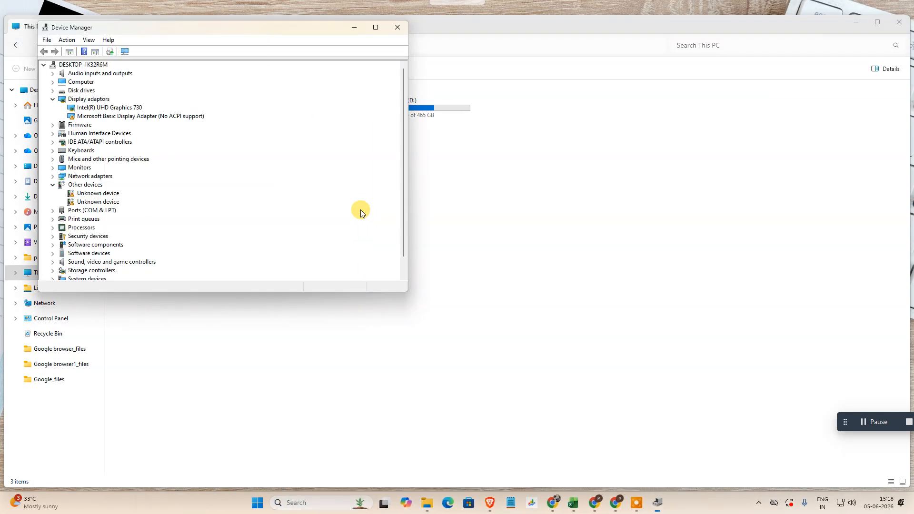
{"action": "right_click", "coordinate": [66, 67]}
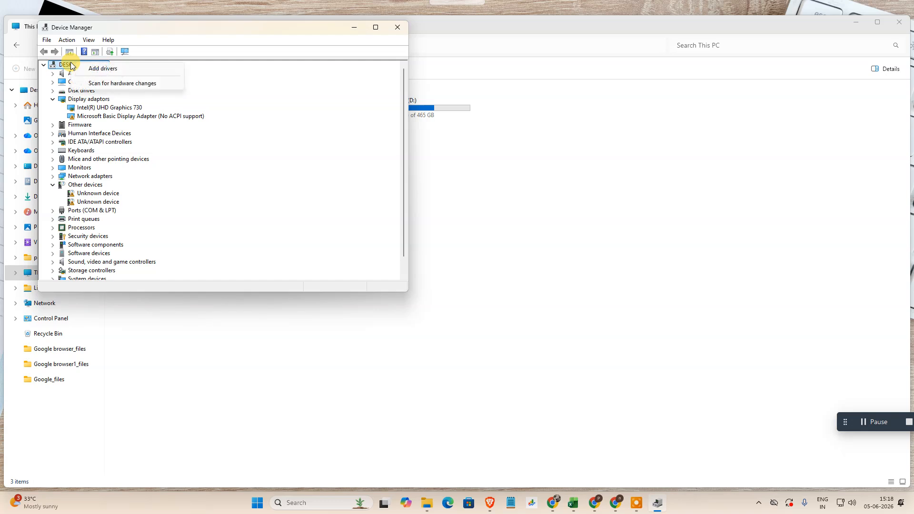
{"action": "left_click", "coordinate": [111, 84]}
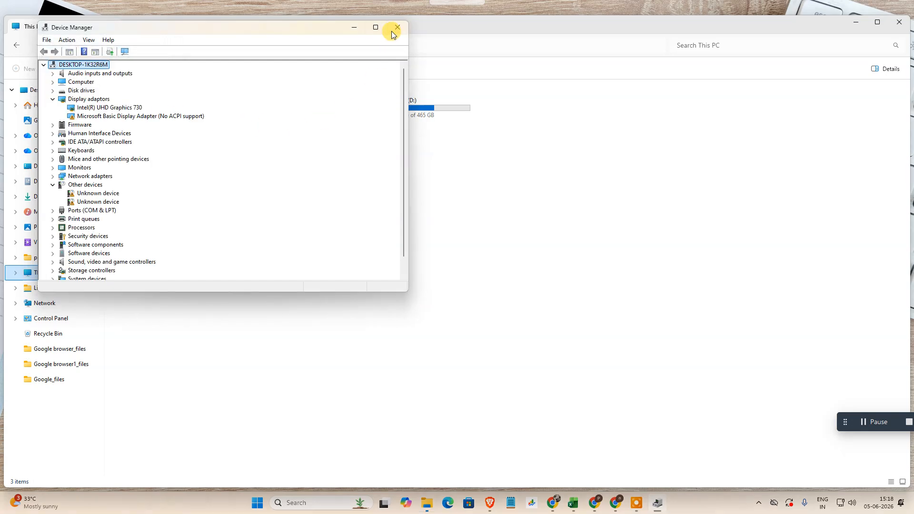
{"action": "left_click", "coordinate": [391, 28]}
- Open Settings through Windows search and go to the Bluetooth & devices page
{"action": "left_click", "coordinate": [335, 501]}
{"action": "type", "text": "see"}
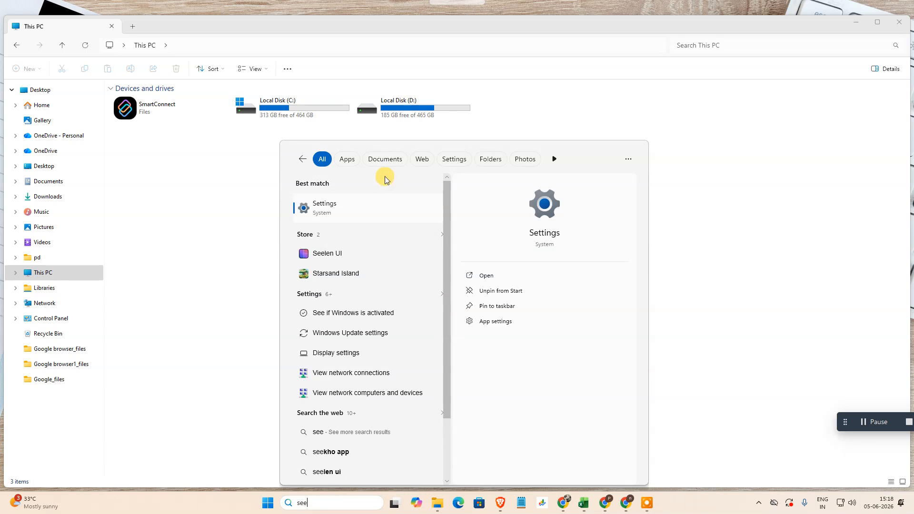
{"action": "left_click", "coordinate": [363, 204]}
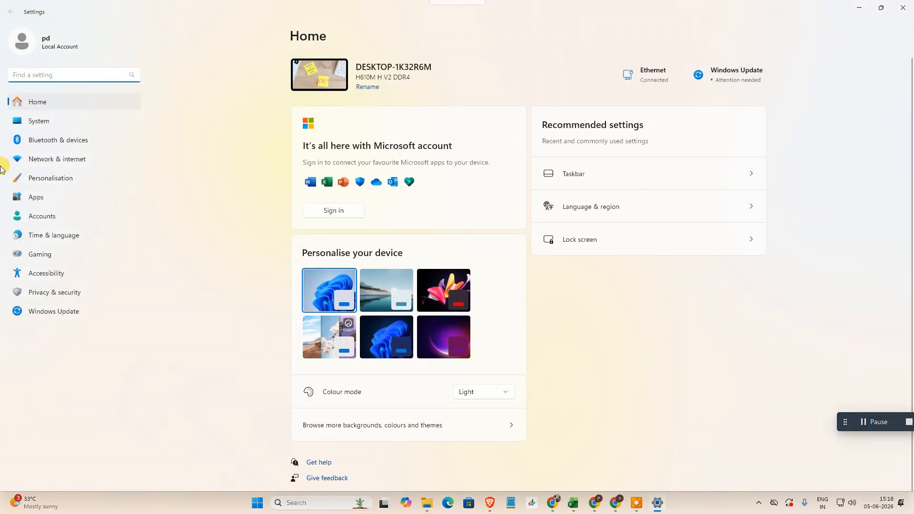
{"action": "left_click", "coordinate": [53, 139]}
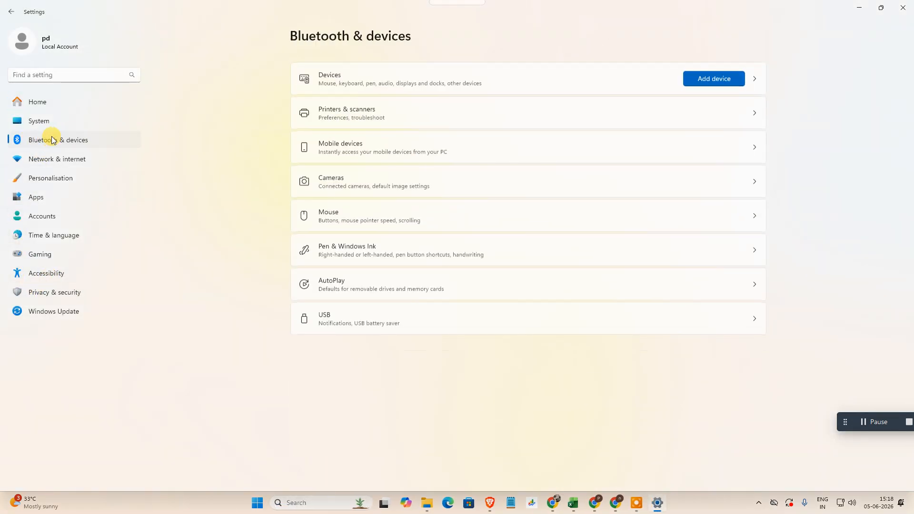
- Open the Devices page and review the device types that can be added and the listed devices and related settings
{"action": "left_click", "coordinate": [544, 76]}
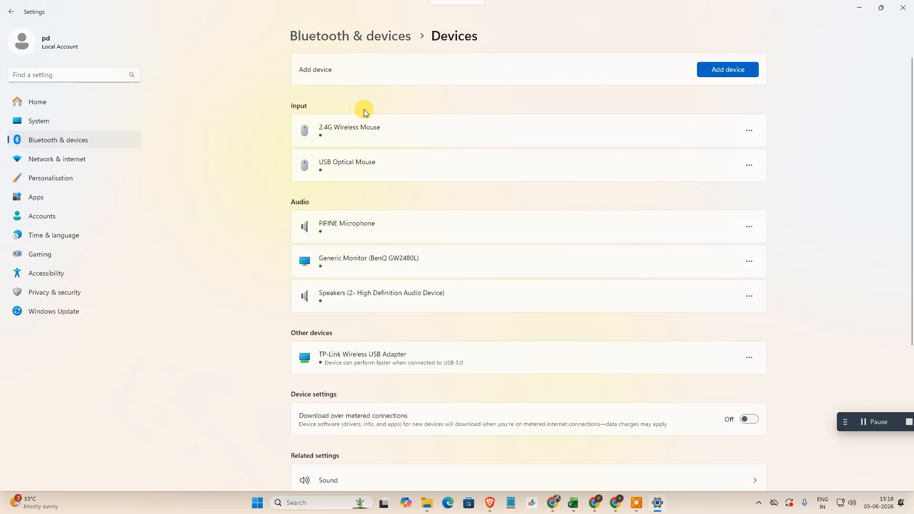
{"action": "left_click", "coordinate": [725, 71]}
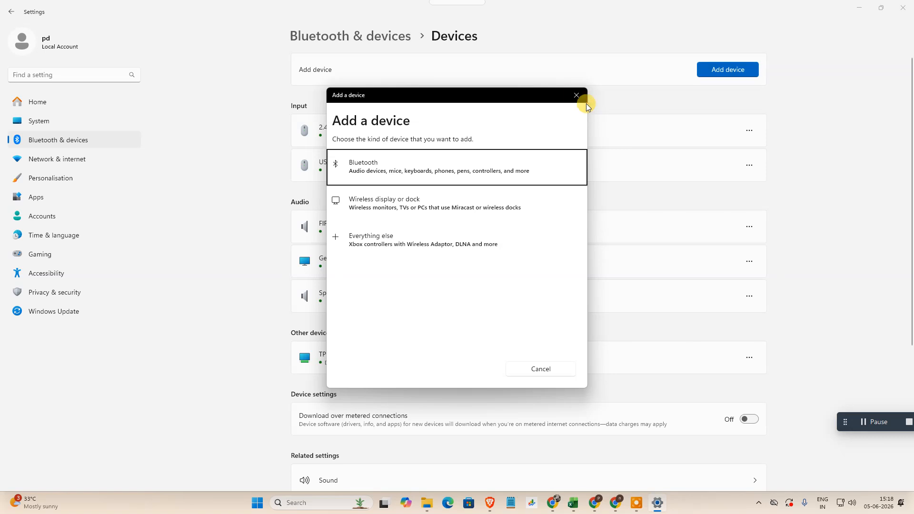
{"action": "left_click", "coordinate": [576, 96]}
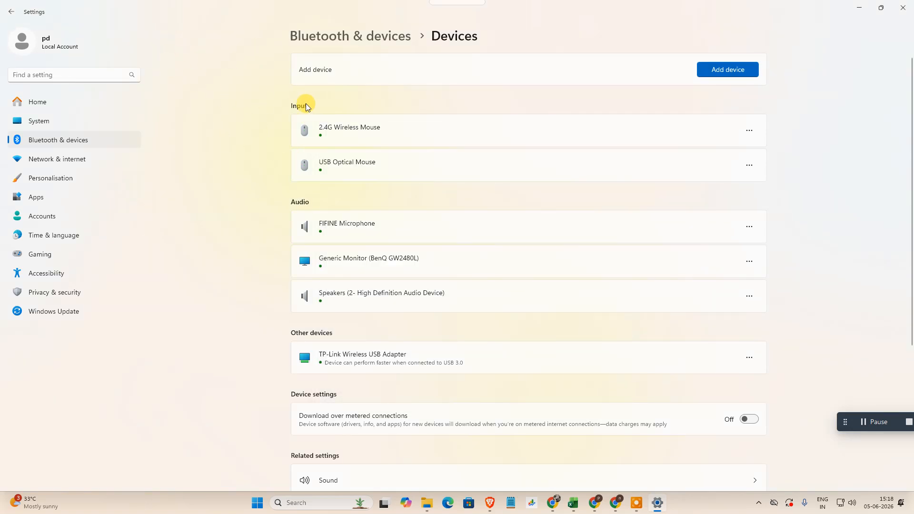
{"action": "scroll", "coordinate": [387, 189], "scroll_direction": "down", "scroll_amount": 4}
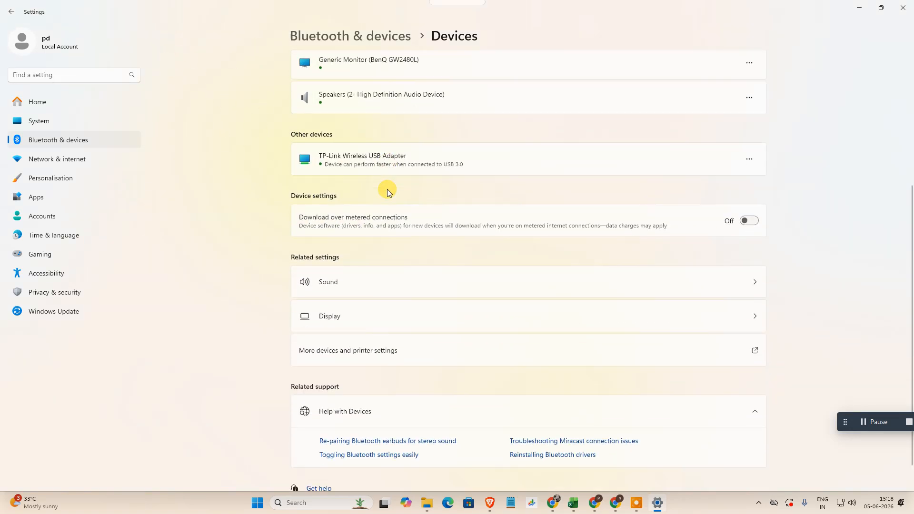
{"action": "scroll", "coordinate": [387, 190], "scroll_direction": "up", "scroll_amount": 4}
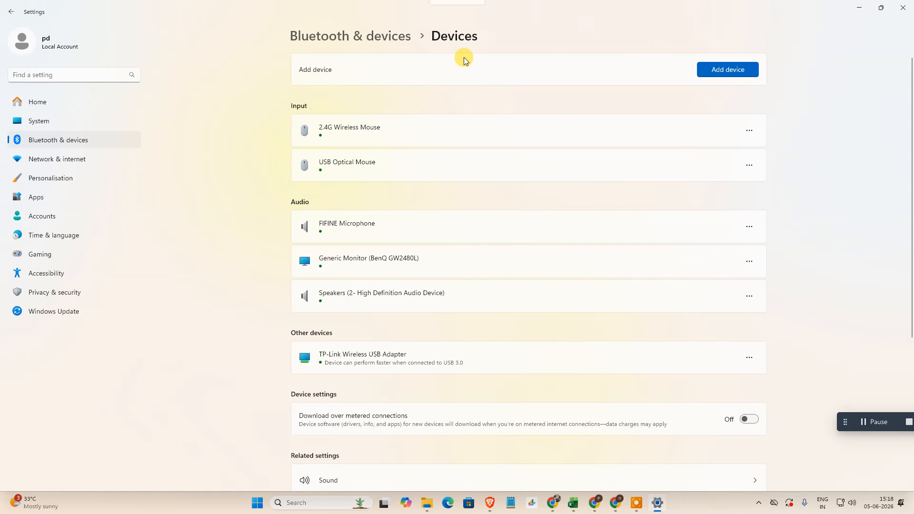
- Try to add a device of the Bluetooth kind and close the Add a device dialog
{"action": "left_click", "coordinate": [720, 76]}
{"action": "left_click", "coordinate": [363, 172]}
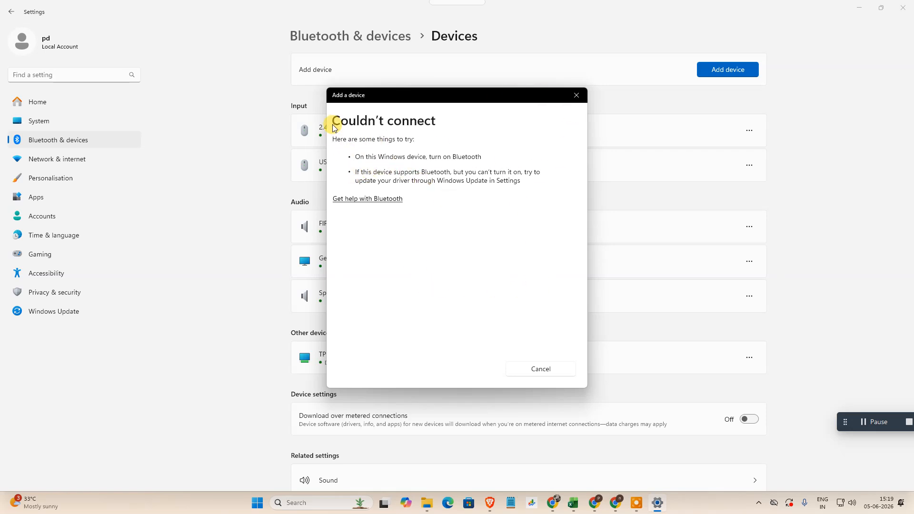
{"action": "left_click", "coordinate": [575, 97]}
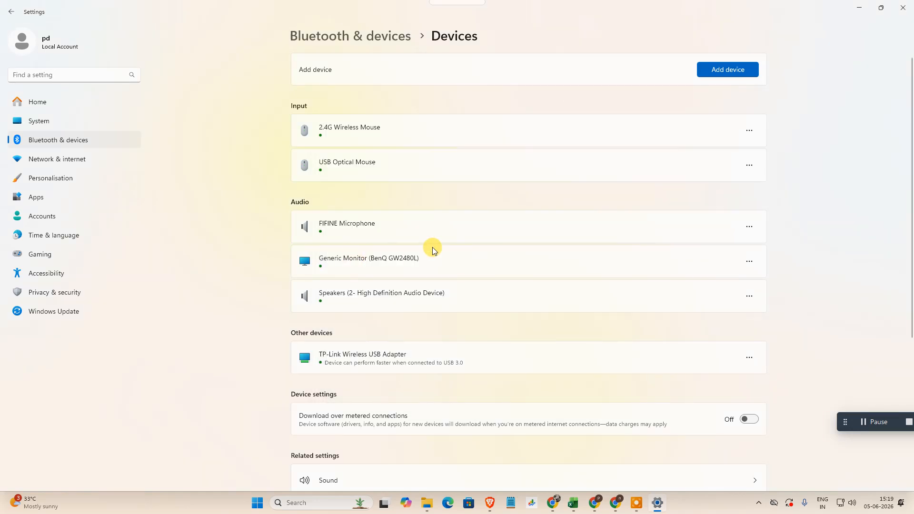